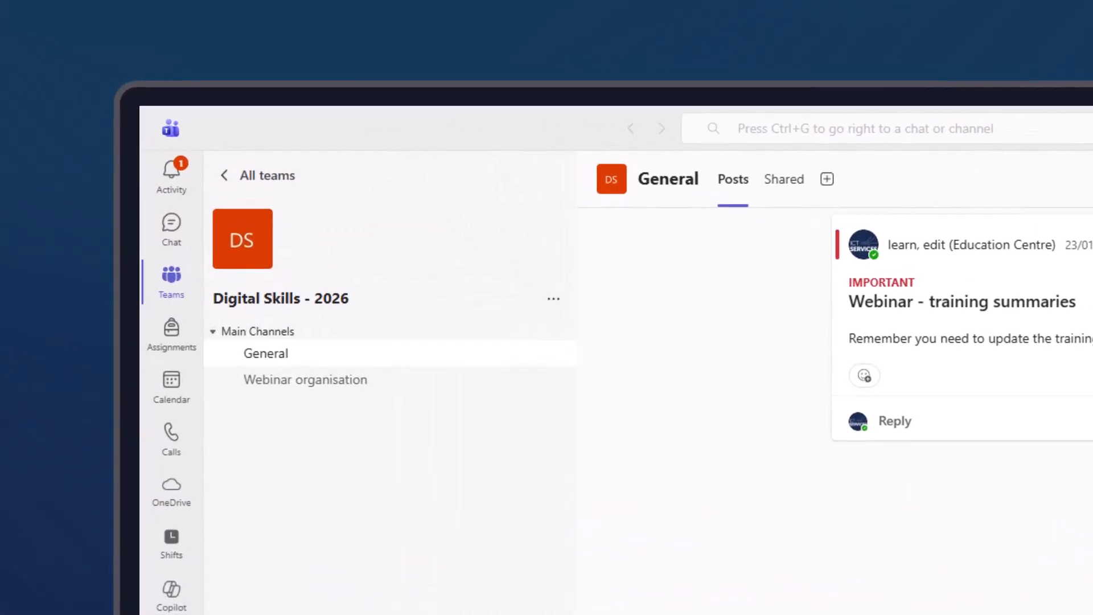
# Step: Show the General channel's shared files in the Digital Skills - 2026 team and open them in SharePoint
pyautogui.click(797, 182)
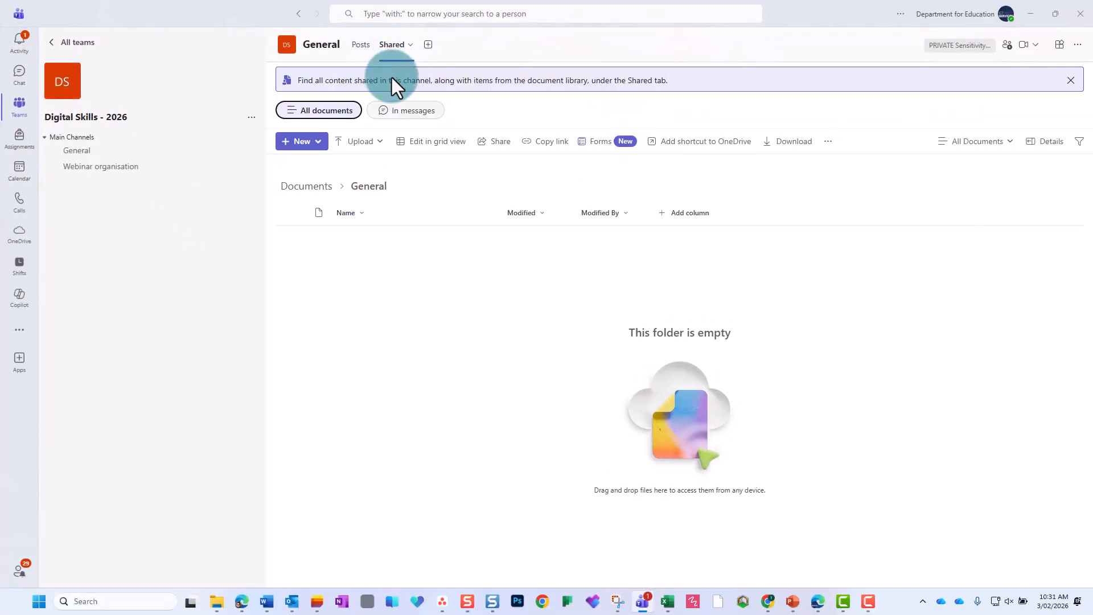
pyautogui.click(828, 143)
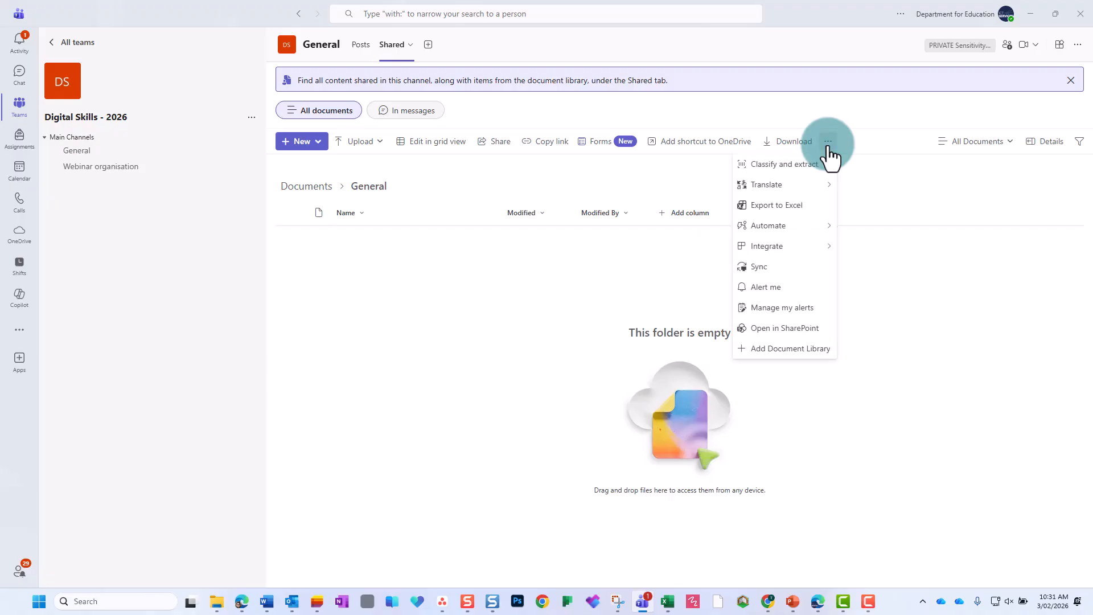
pyautogui.click(799, 329)
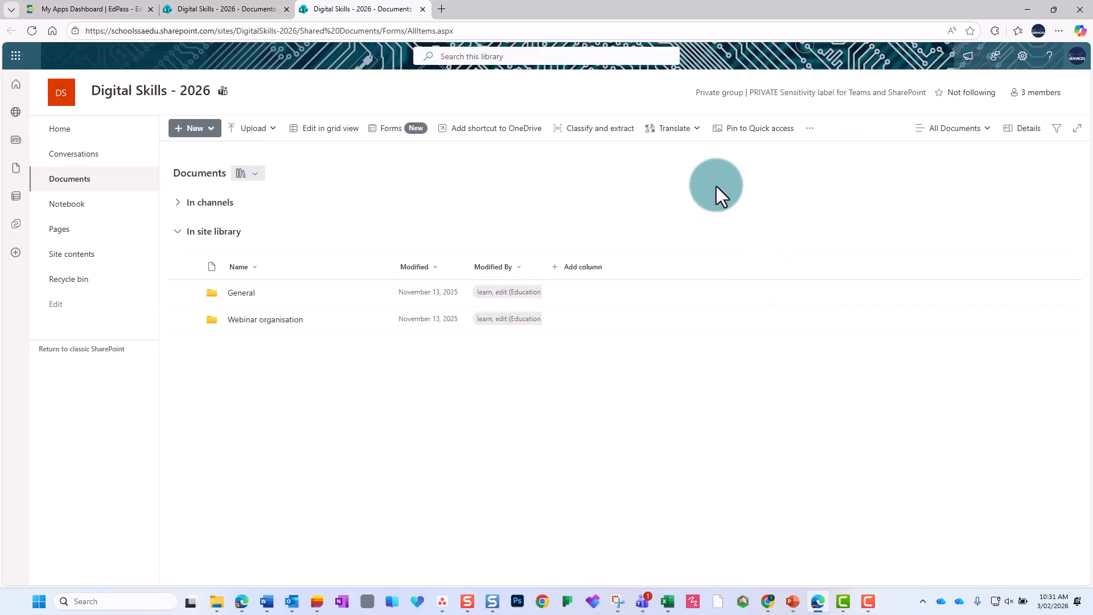
# Step: Go through the site contents to the site settings and open the site's regional settings
pyautogui.click(81, 260)
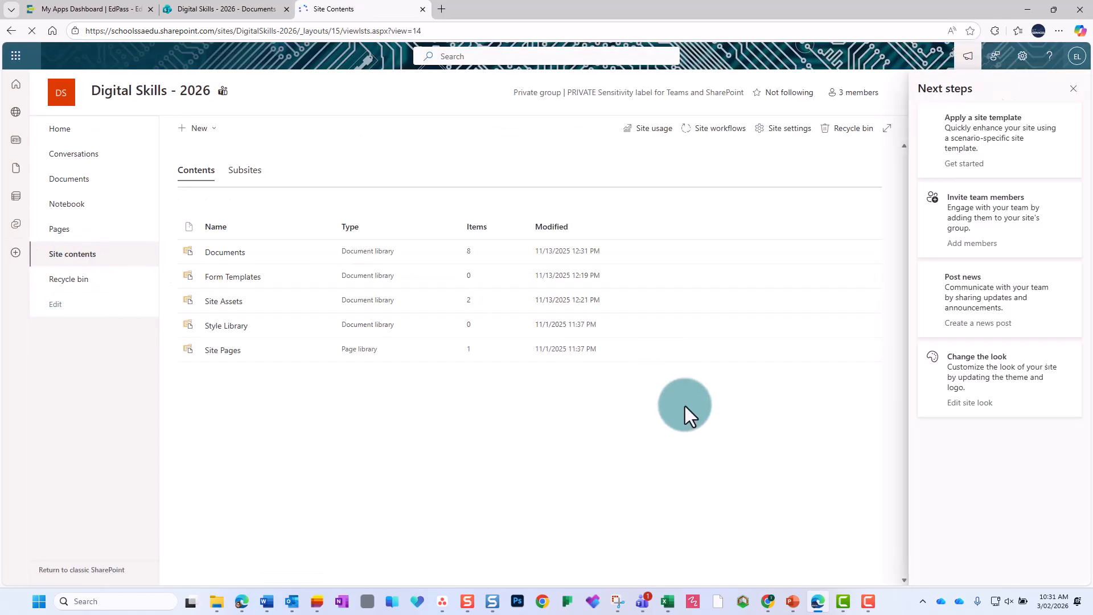
pyautogui.click(1074, 88)
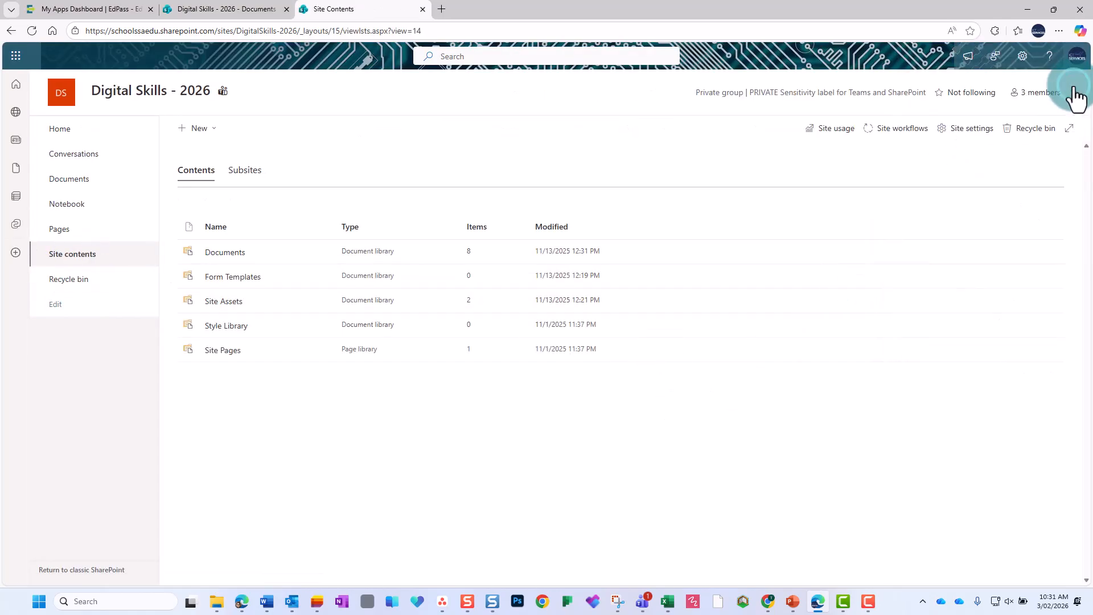
pyautogui.click(969, 142)
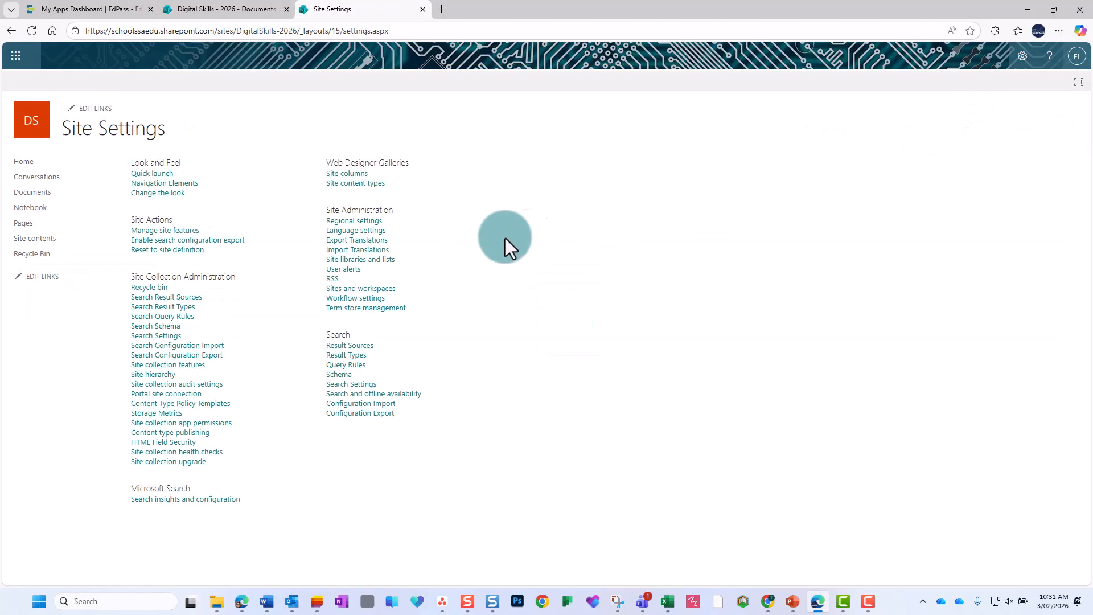
pyautogui.click(361, 224)
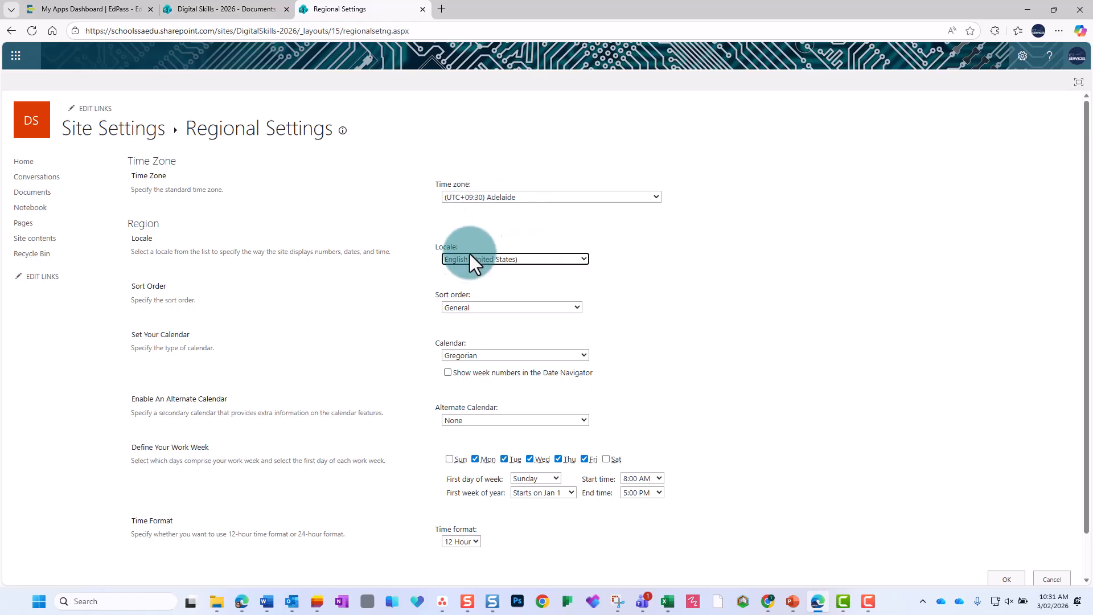
# Step: Set the site's locale to English (Australia) and save the regional settings
pyautogui.click(585, 260)
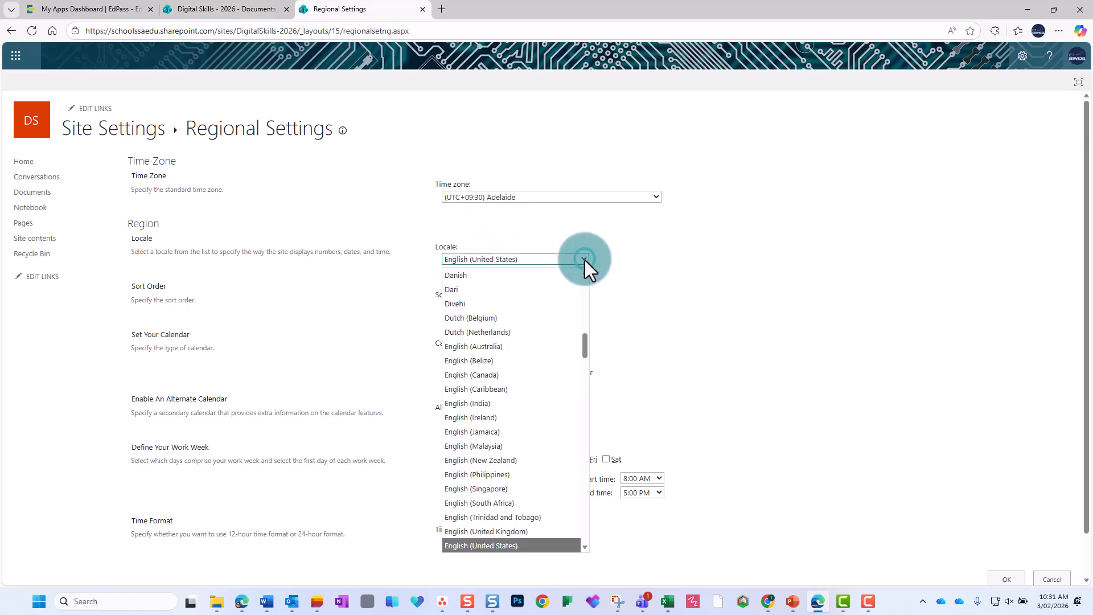
pyautogui.click(529, 345)
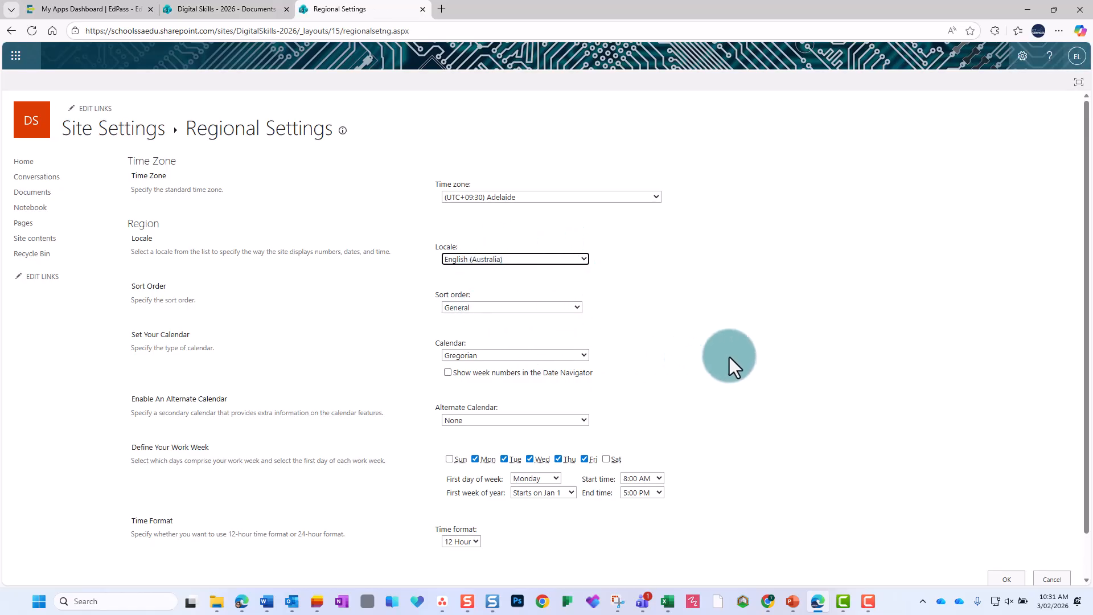
pyautogui.scroll(-1, 911, 481)
pyautogui.click(1003, 533)
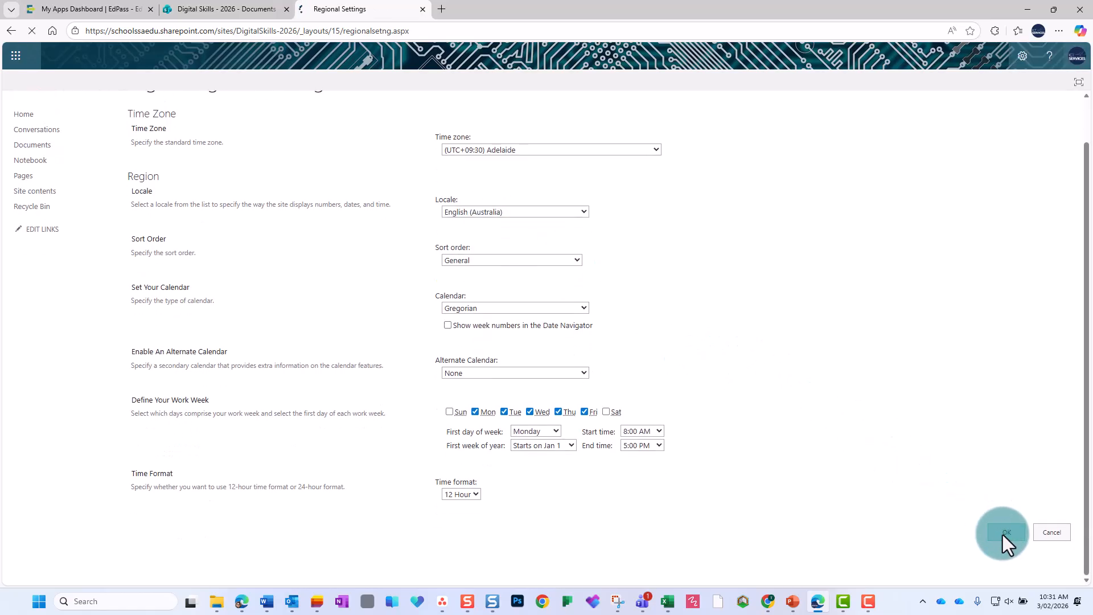
# Step: Start adding a new app from the site contents and open the app catalogue in the classic experience
pyautogui.click(29, 238)
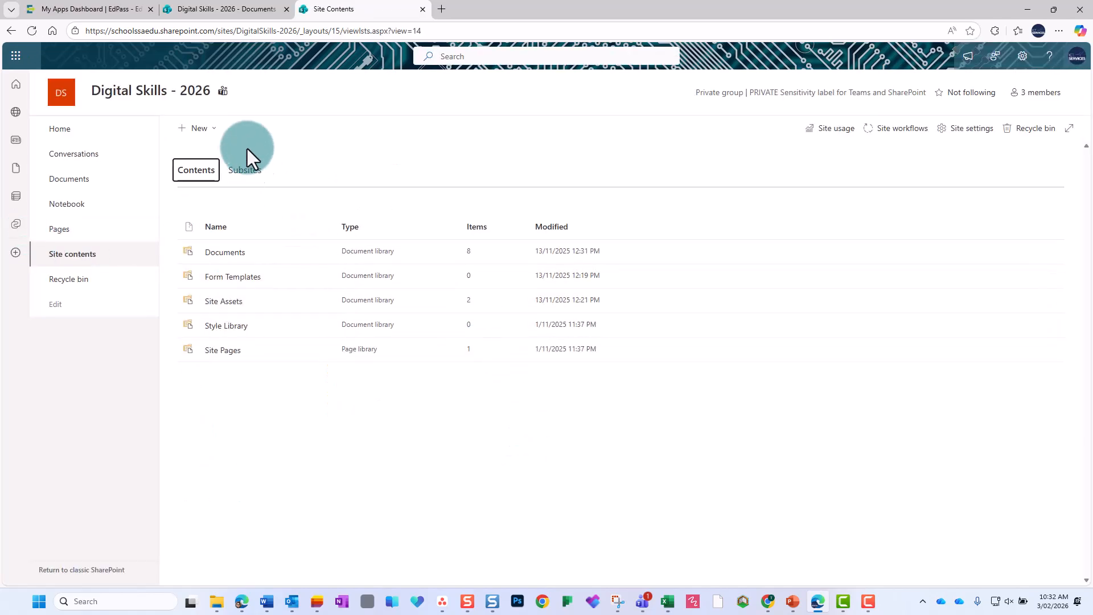
pyautogui.click(212, 130)
pyautogui.click(187, 213)
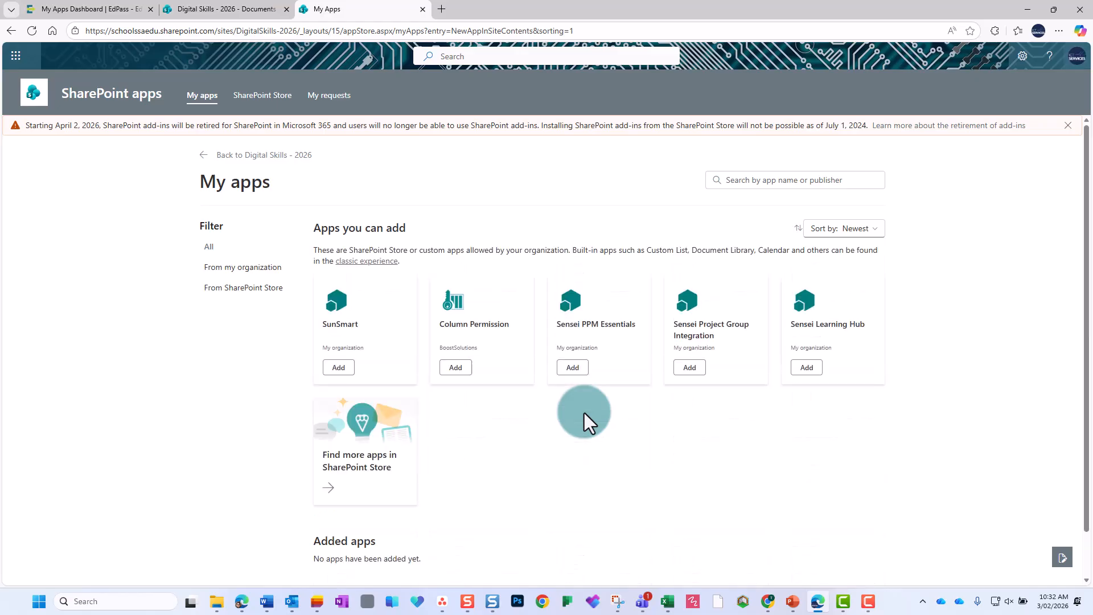
pyautogui.click(1069, 125)
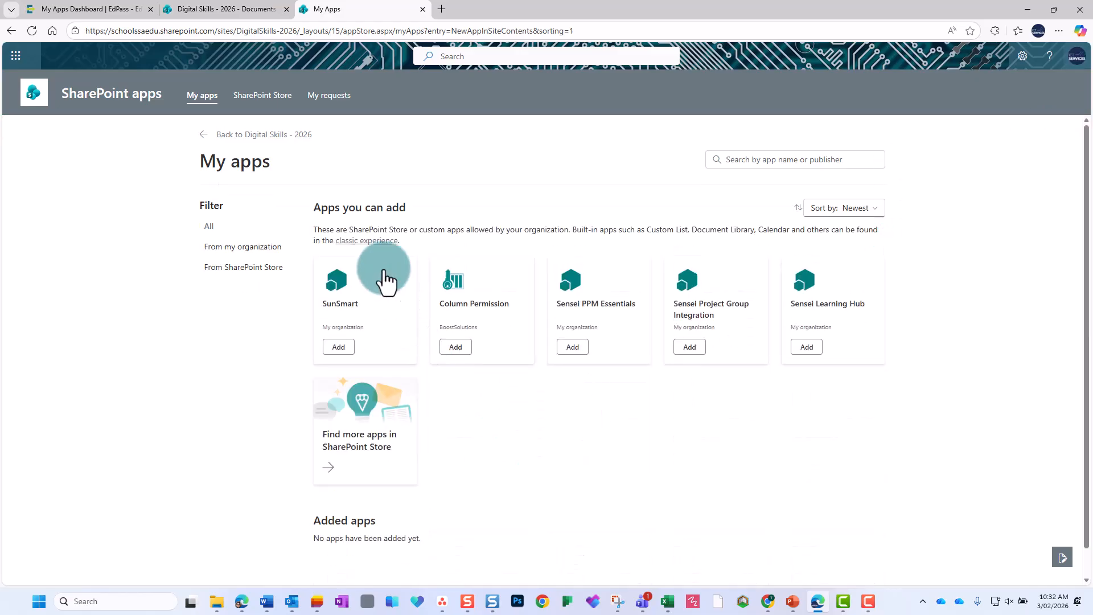
pyautogui.click(368, 240)
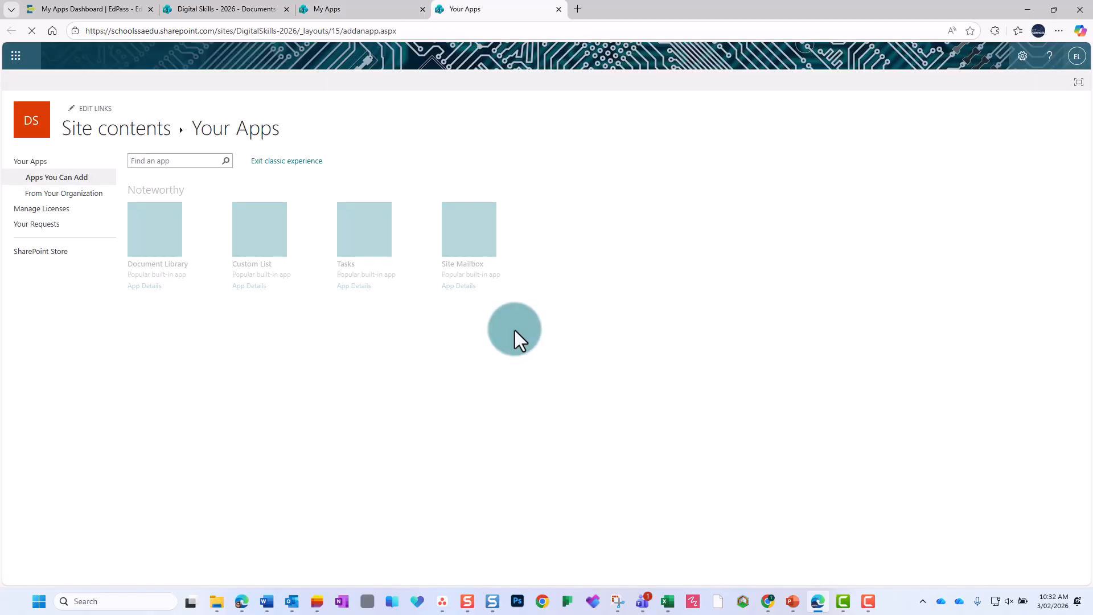
# Step: Find the Calendar app and add it to the site under the name "Meeting room bookings"
pyautogui.click(195, 162)
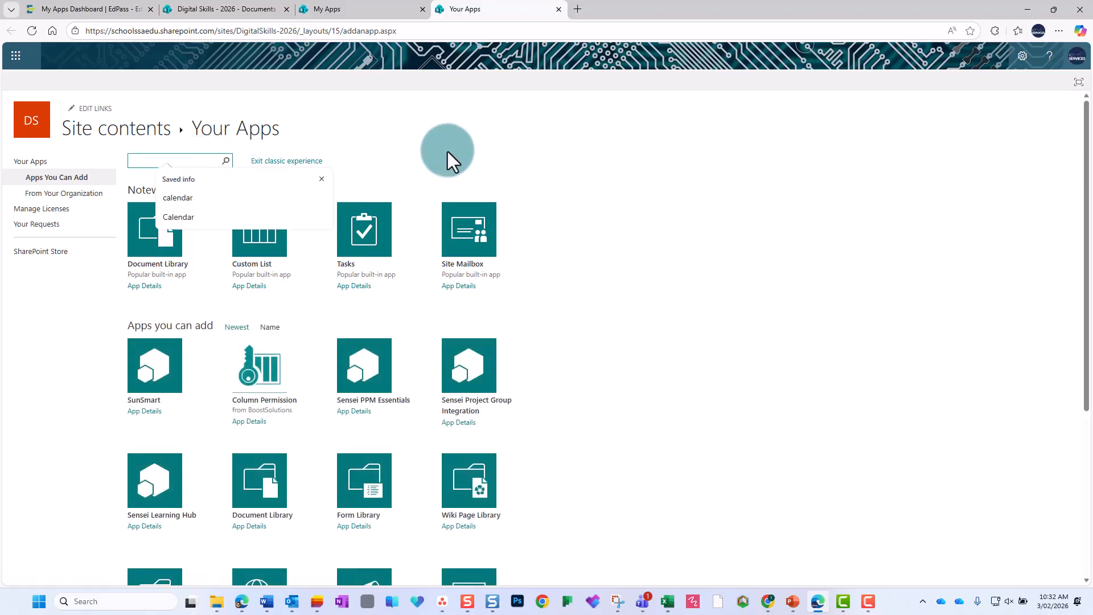
pyautogui.click(186, 202)
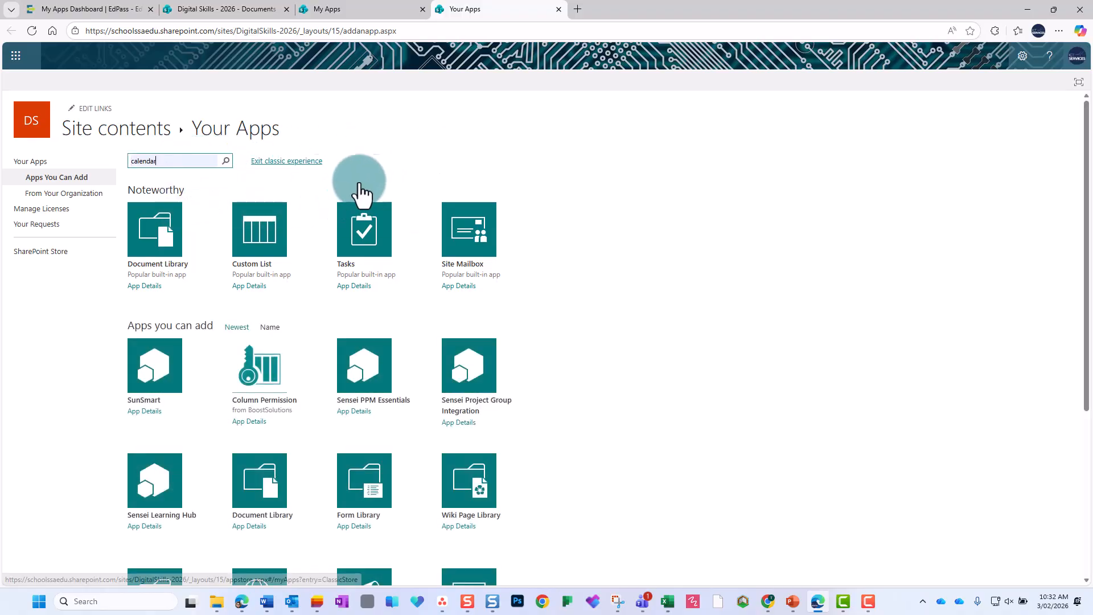
pyautogui.click(226, 163)
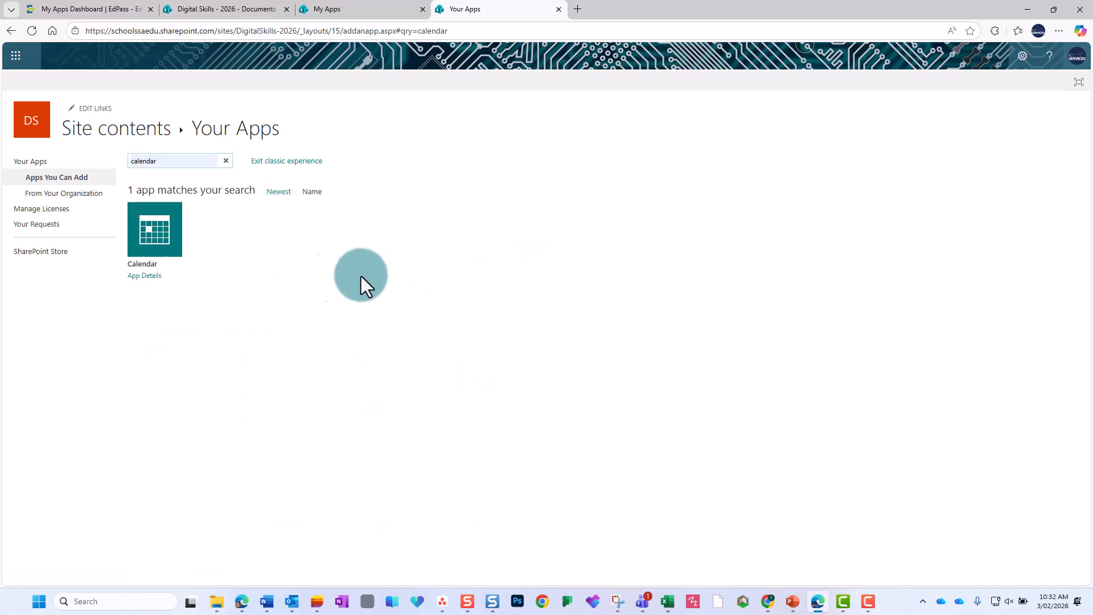
pyautogui.click(162, 246)
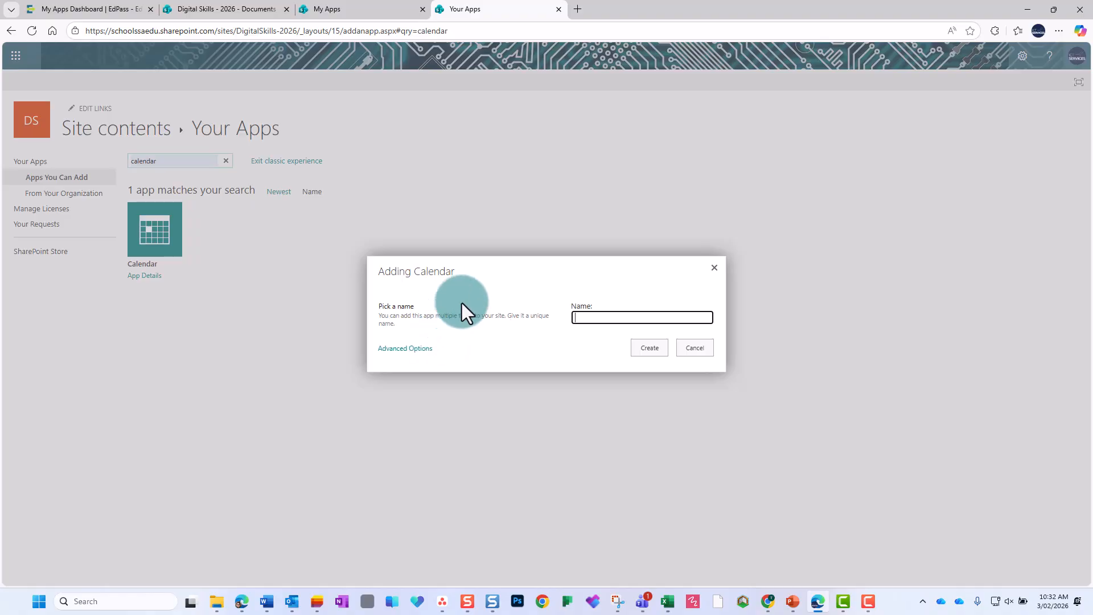
pyautogui.write('Me')
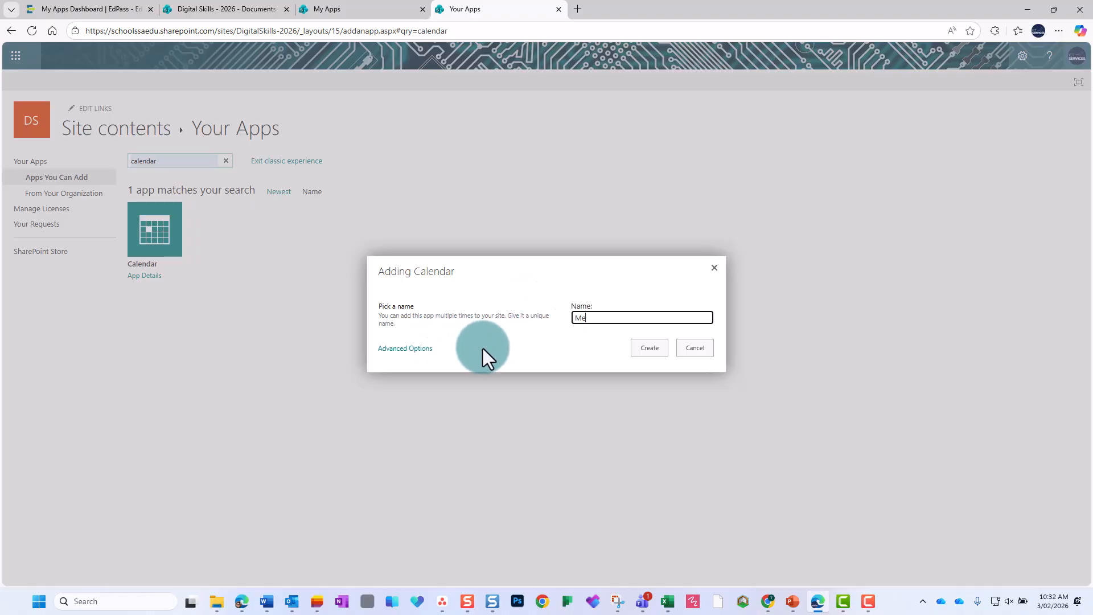
pyautogui.write('eting room bookings')
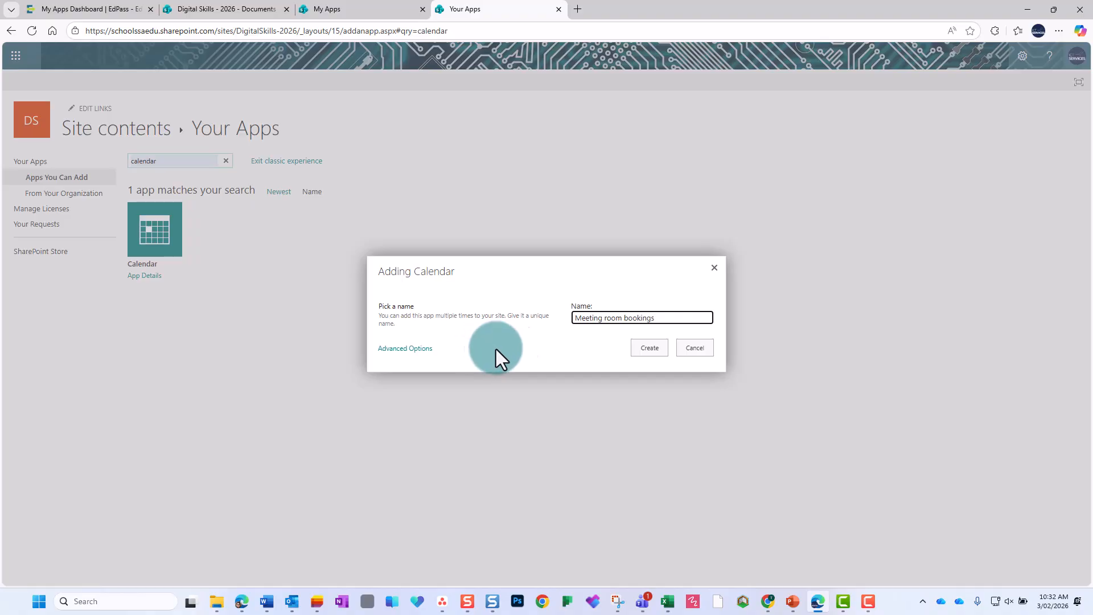
pyautogui.click(650, 347)
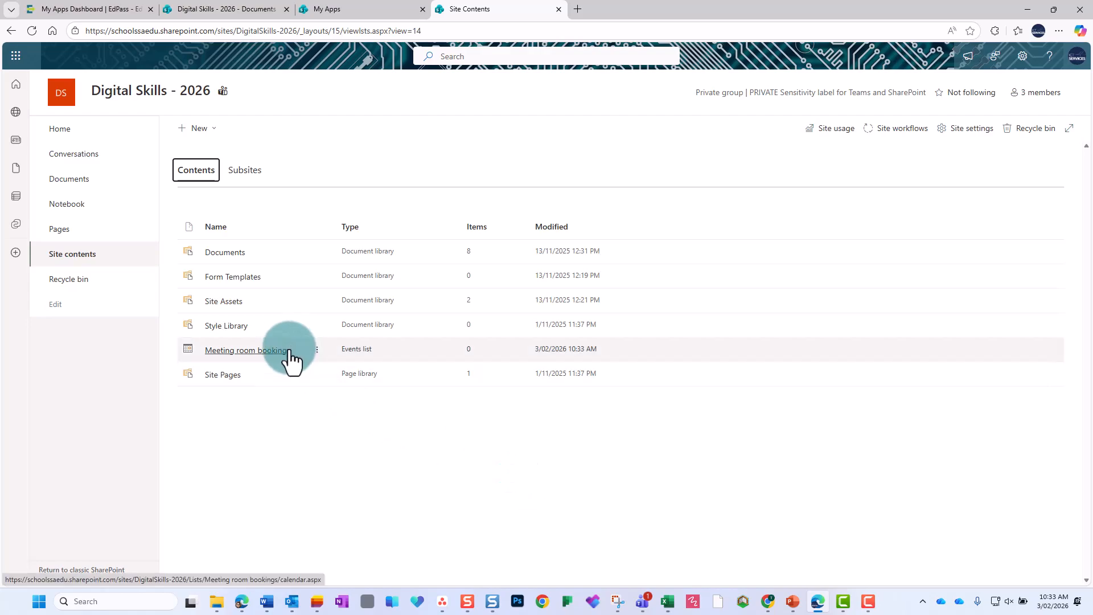
# Step: Add a second Calendar app to the site from the classic app catalogue, named "Room 1"
pyautogui.click(207, 136)
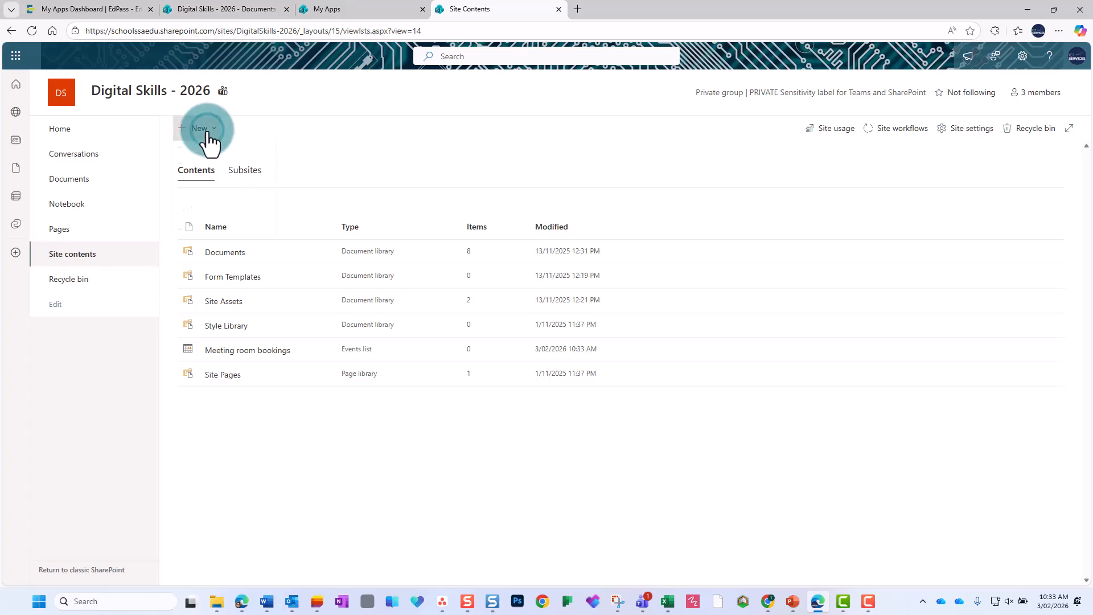
pyautogui.click(198, 233)
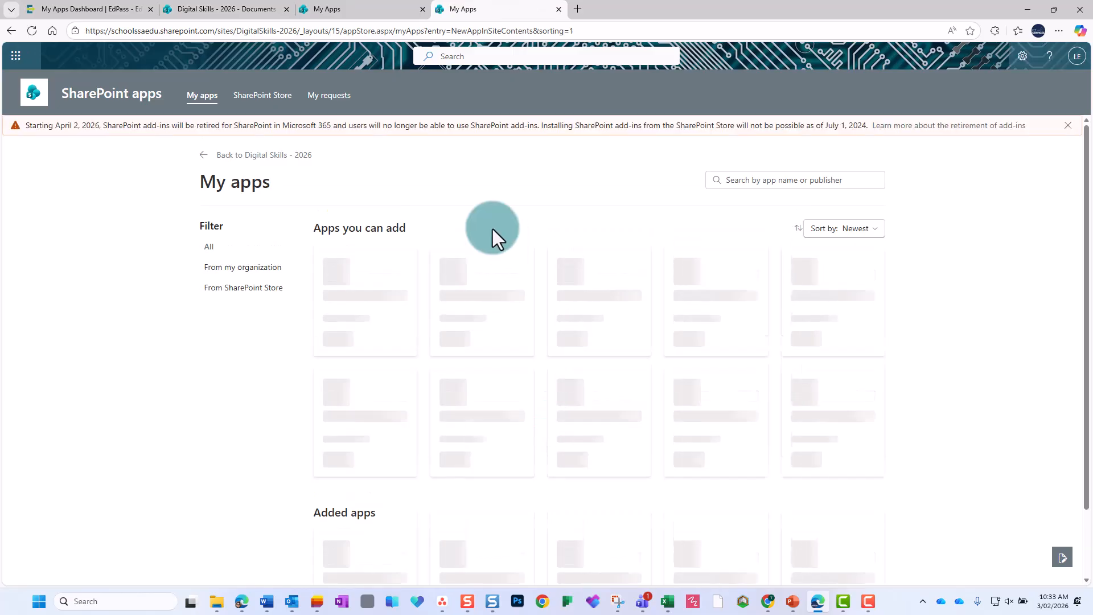
pyautogui.click(363, 264)
pyautogui.click(139, 161)
pyautogui.click(175, 197)
pyautogui.click(222, 161)
pyautogui.click(174, 238)
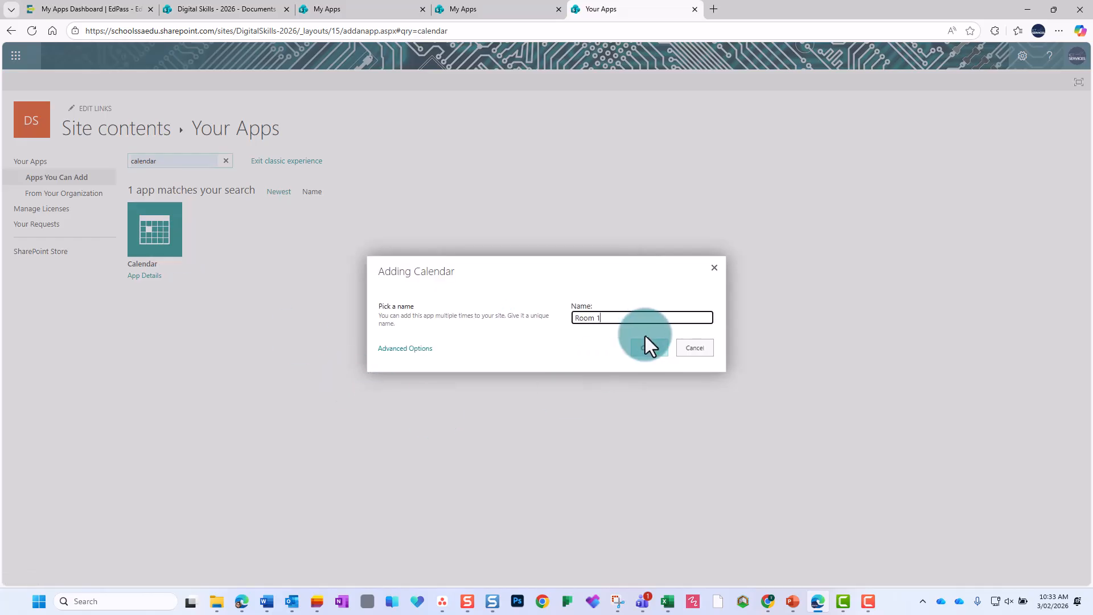
pyautogui.click(650, 343)
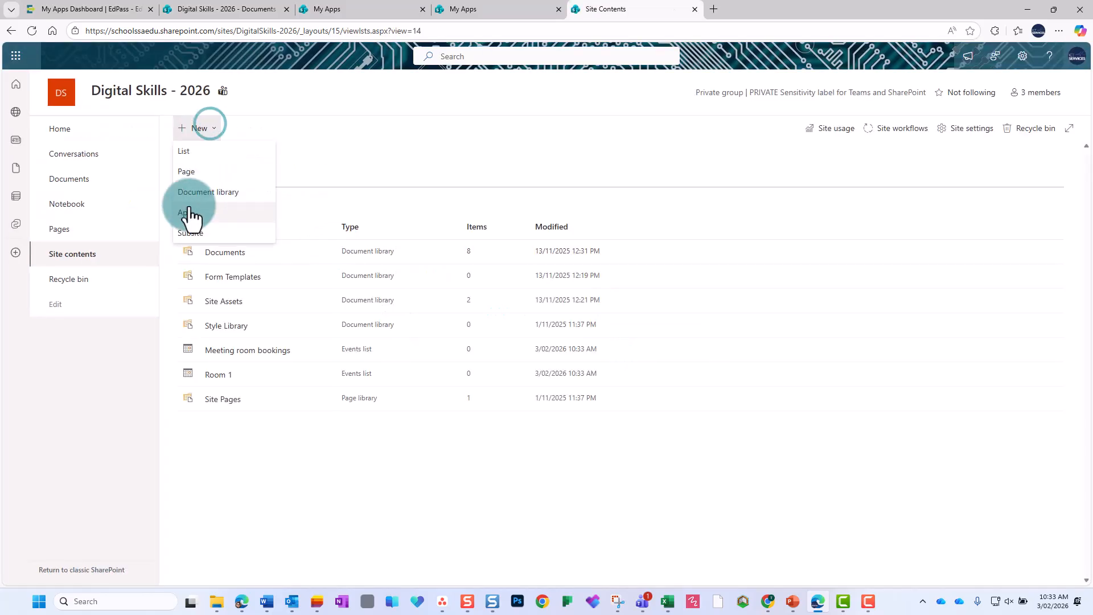
# Step: Add another Calendar app to the site, named "Room 2"
pyautogui.click(196, 216)
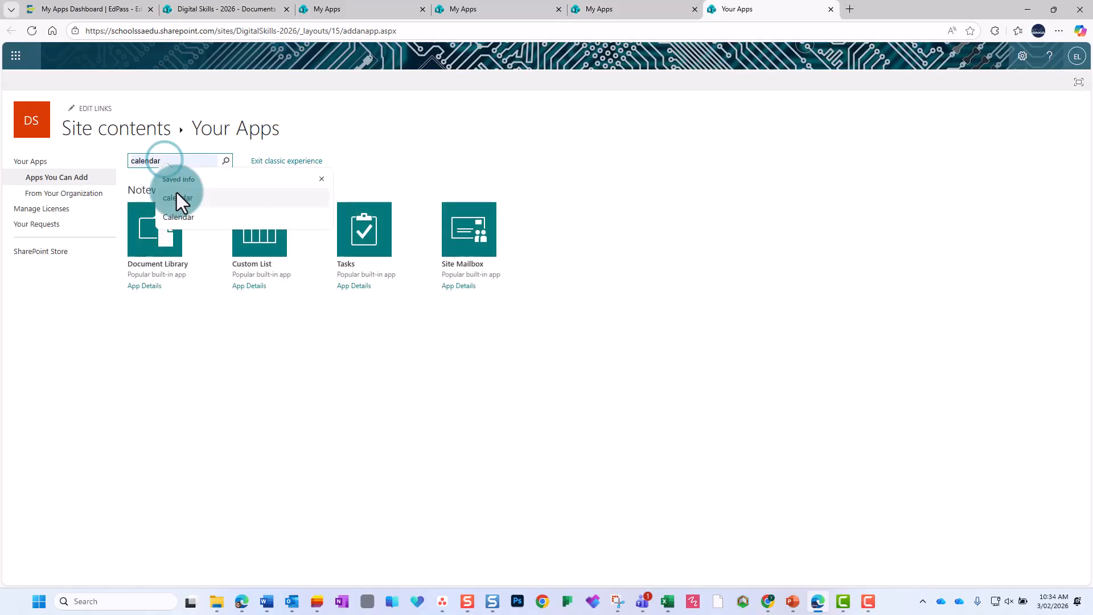
pyautogui.click(226, 164)
pyautogui.click(163, 228)
pyautogui.write('Room 2')
pyautogui.click(659, 349)
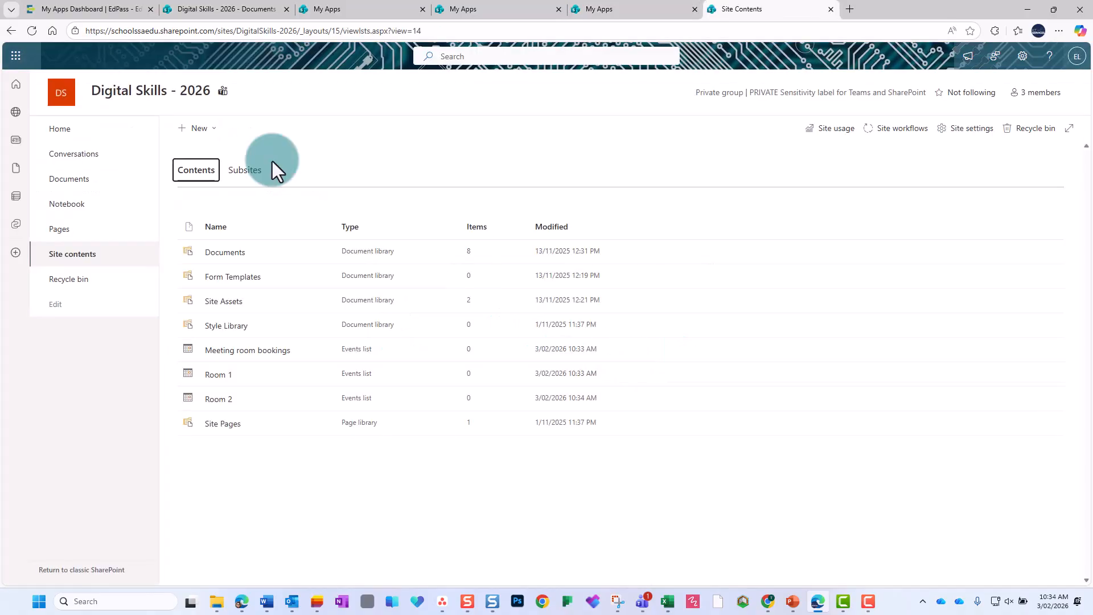
# Step: Add one more Calendar app to the site from the classic app catalogue, named "Room 3"
pyautogui.click(197, 129)
pyautogui.click(197, 215)
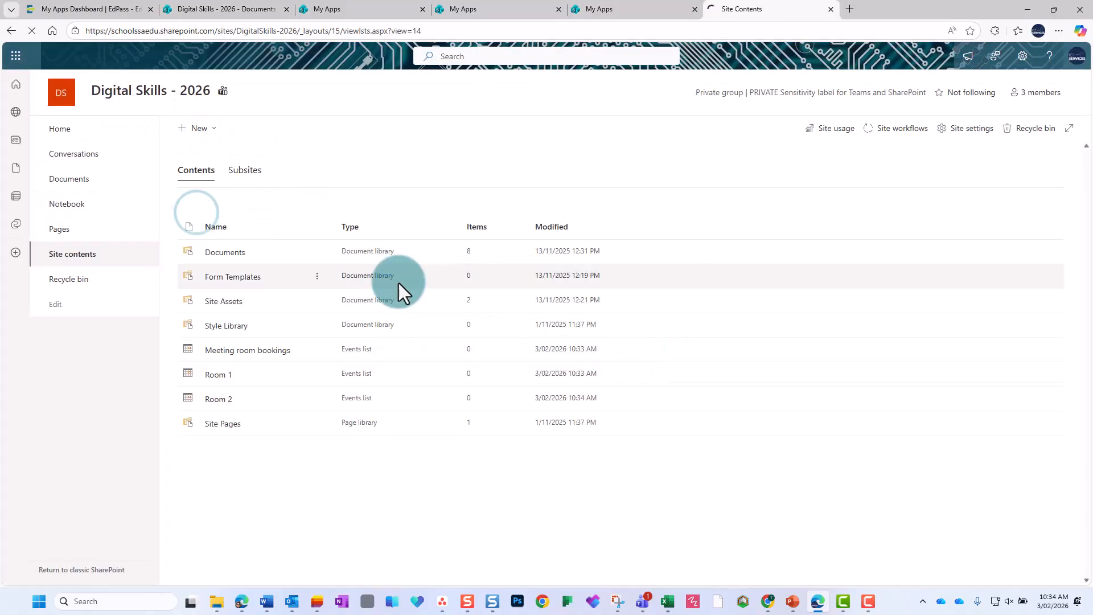
pyautogui.click(1067, 125)
pyautogui.click(368, 242)
pyautogui.click(144, 160)
pyautogui.click(181, 190)
pyautogui.click(225, 161)
pyautogui.write('Room 3')
pyautogui.click(649, 348)
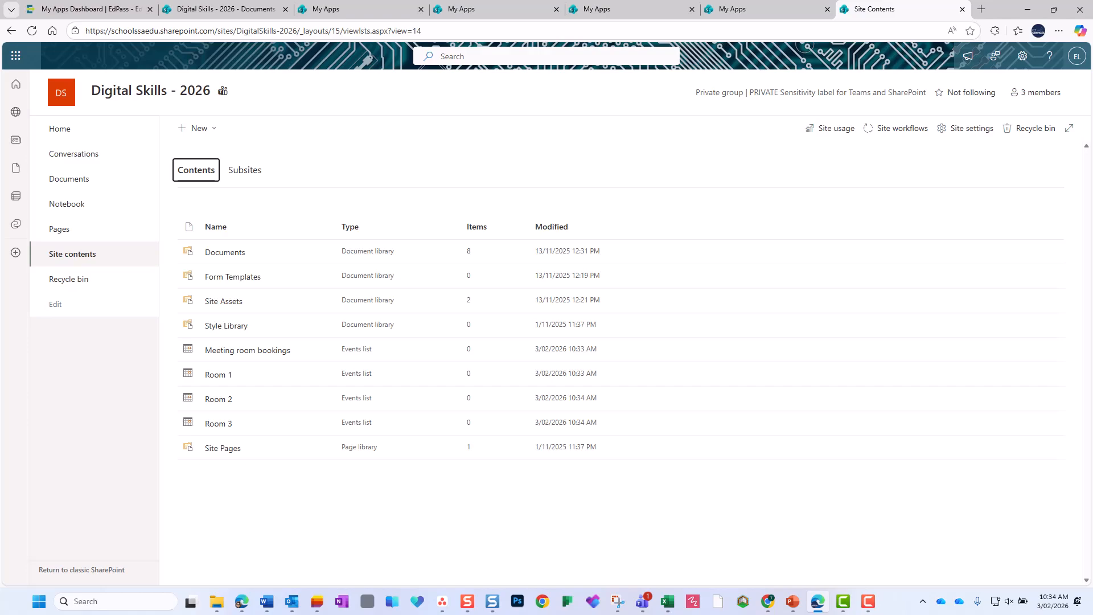
# Step: View the Meeting room bookings calendar and return to the site contents
pyautogui.click(219, 353)
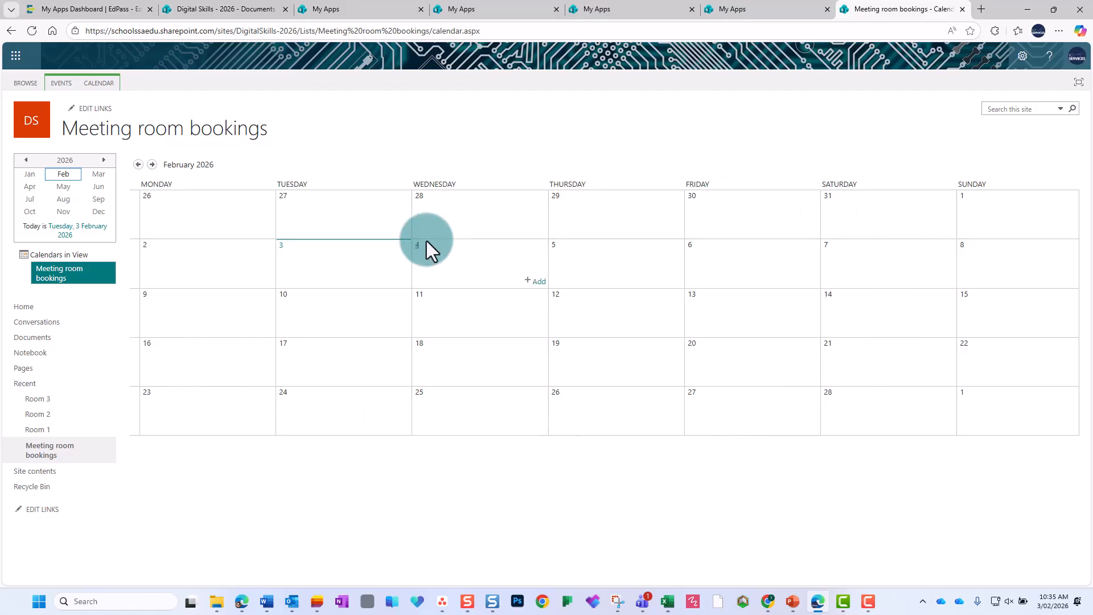
pyautogui.click(41, 473)
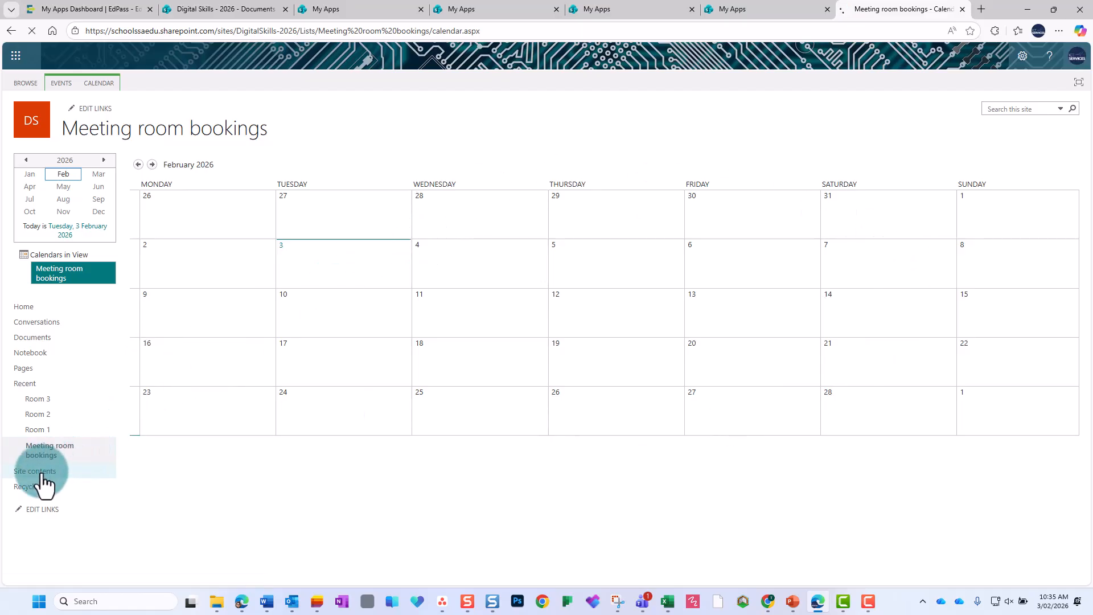
# Step: Set the default scope of the Meeting room bookings list's Calendar view to Week and save the view
pyautogui.click(318, 350)
pyautogui.click(329, 391)
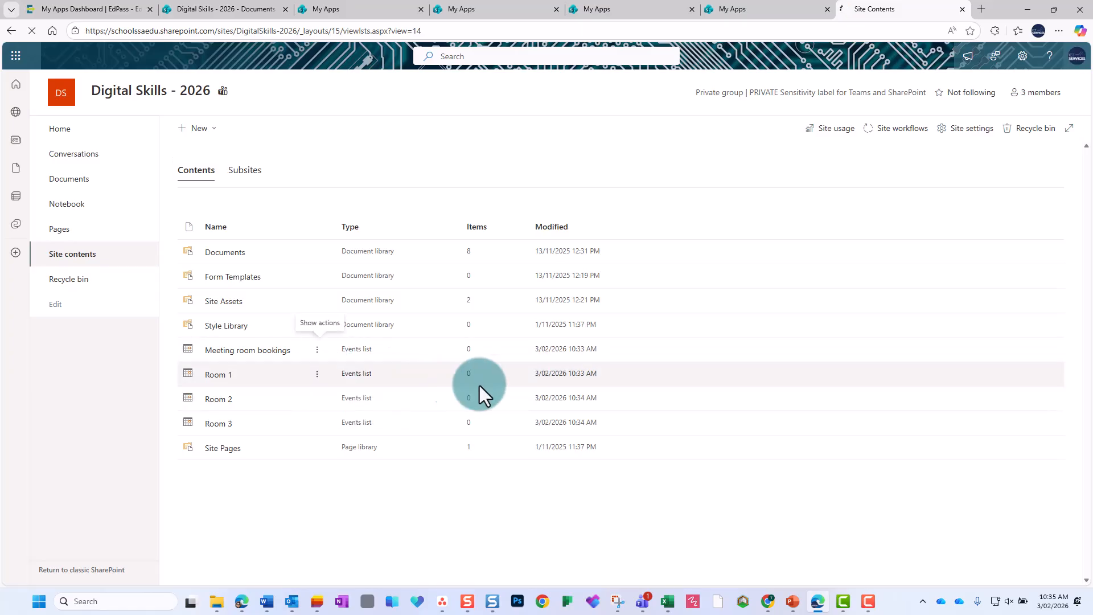
pyautogui.scroll(-7, 499, 383)
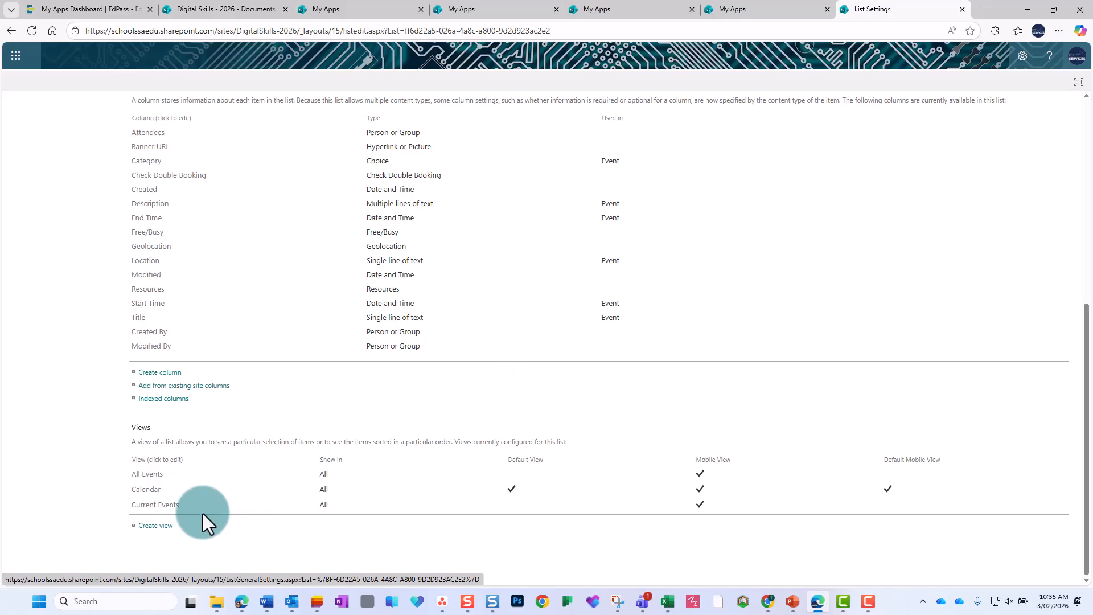
pyautogui.click(144, 492)
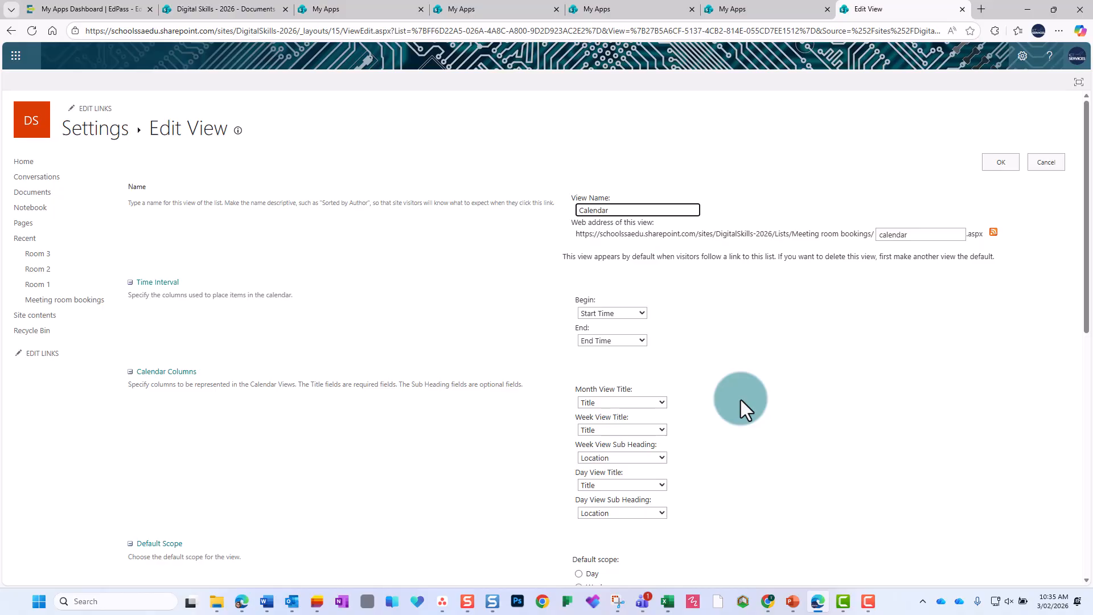
pyautogui.scroll(-3, 740, 400)
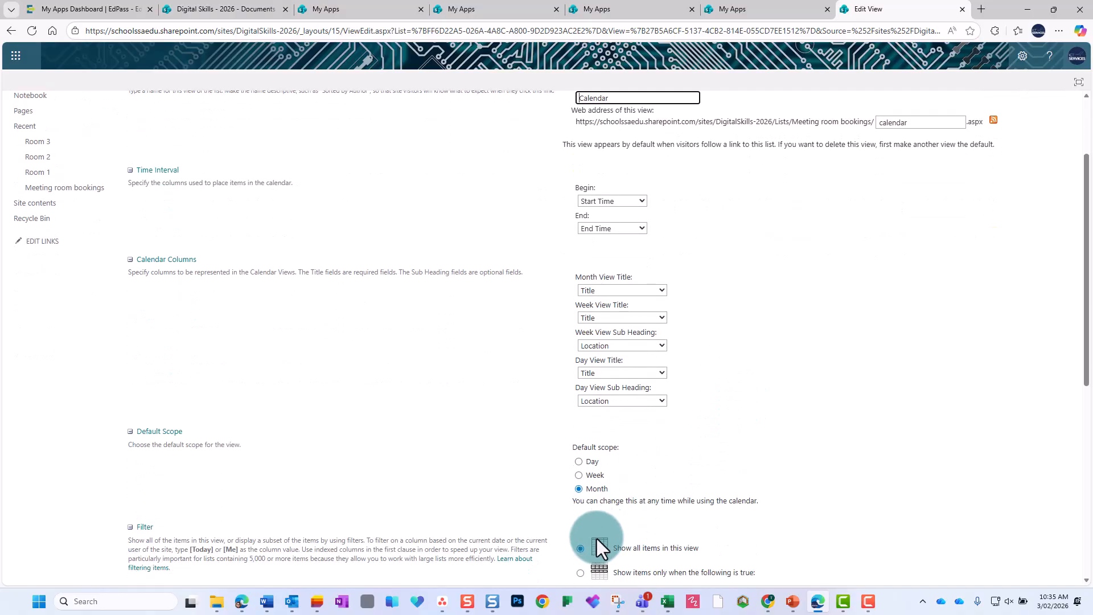
pyautogui.click(578, 473)
pyautogui.scroll(-6, 743, 467)
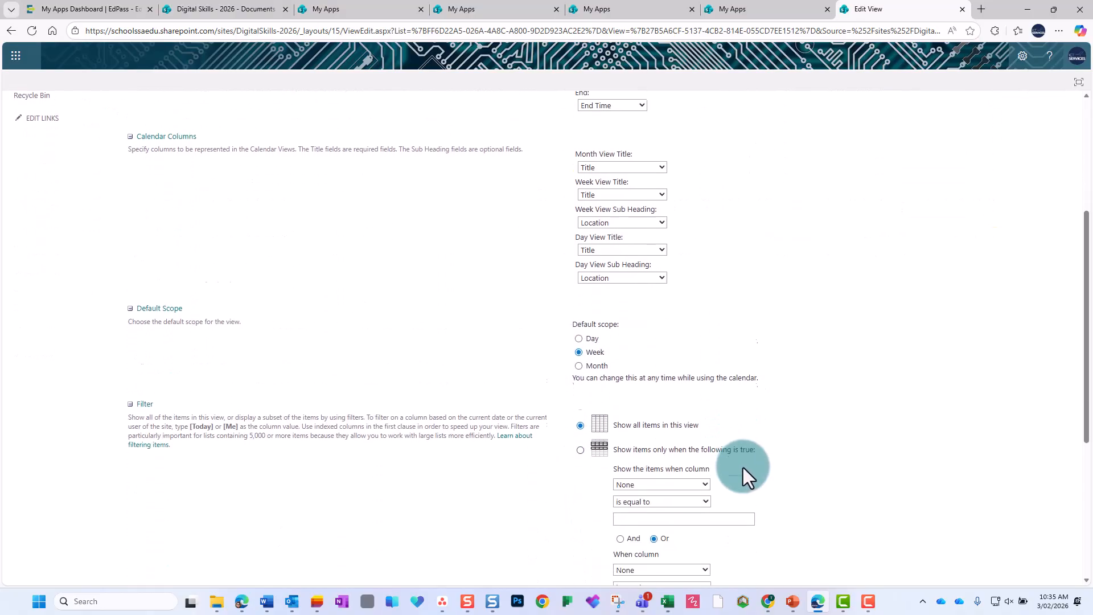
pyautogui.scroll(-1, 743, 467)
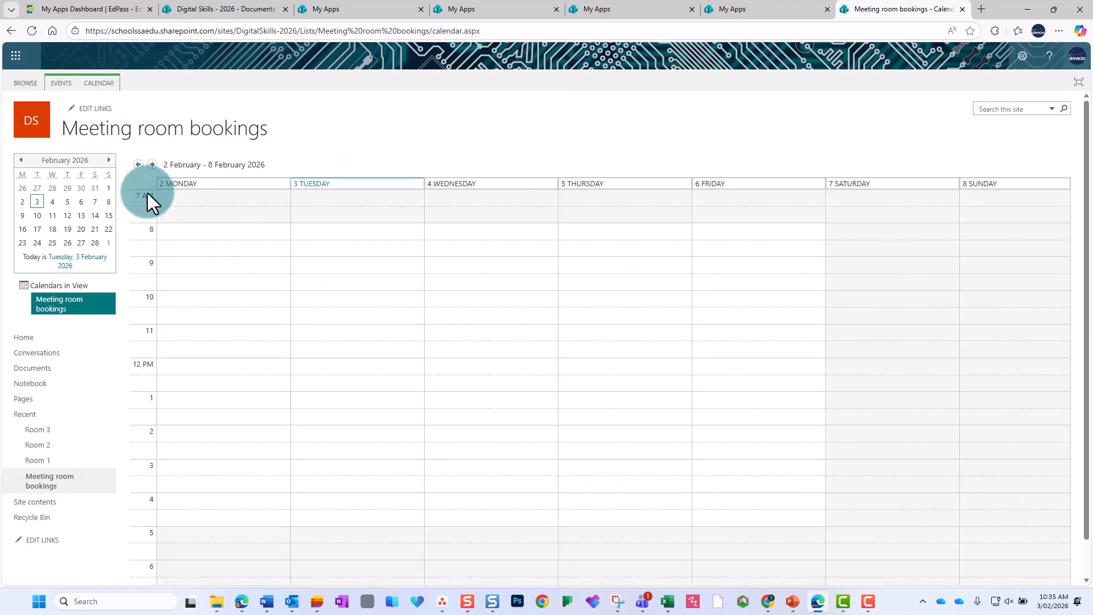
# Step: Edit the Room 1 list's Calendar view from the site contents so its default scope is Week, and save it
pyautogui.click(40, 504)
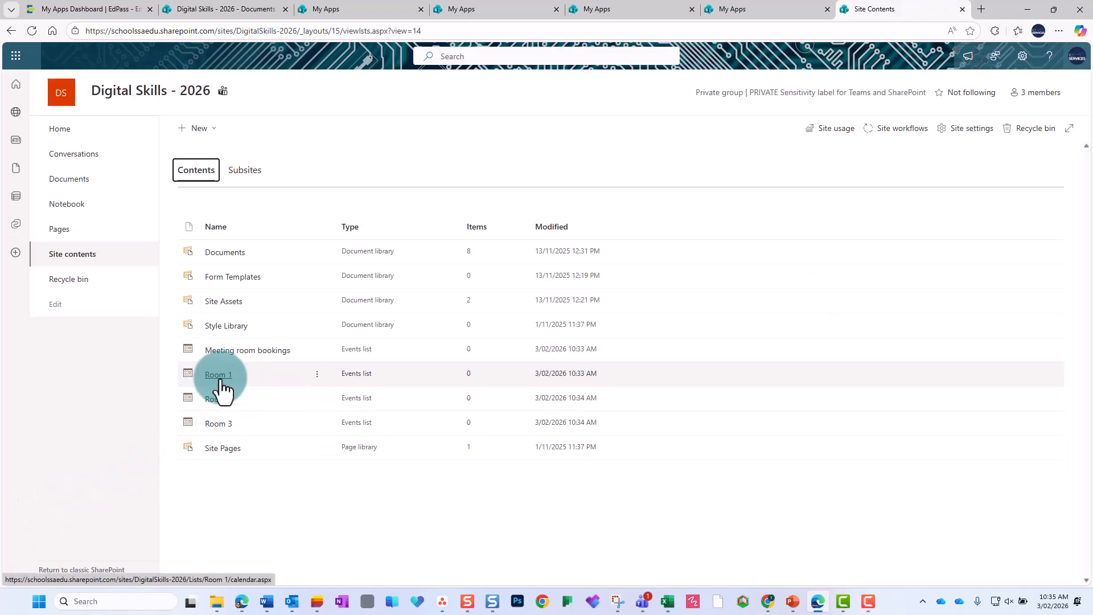
pyautogui.click(317, 375)
pyautogui.click(332, 419)
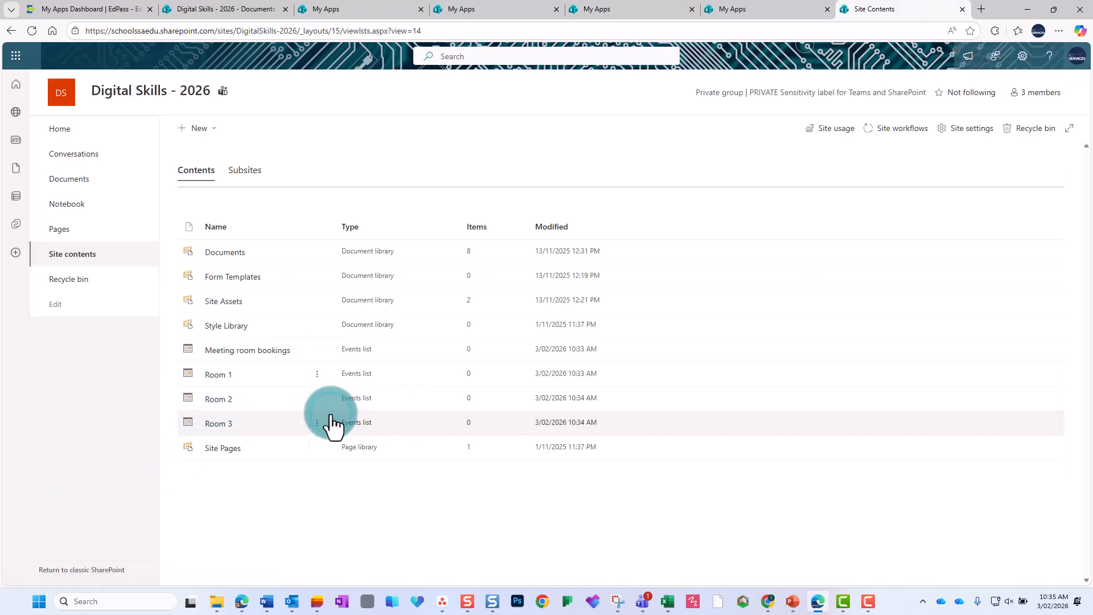
pyautogui.scroll(-10, 411, 391)
pyautogui.click(181, 487)
pyautogui.scroll(-5, 599, 497)
pyautogui.scroll(-10, 599, 497)
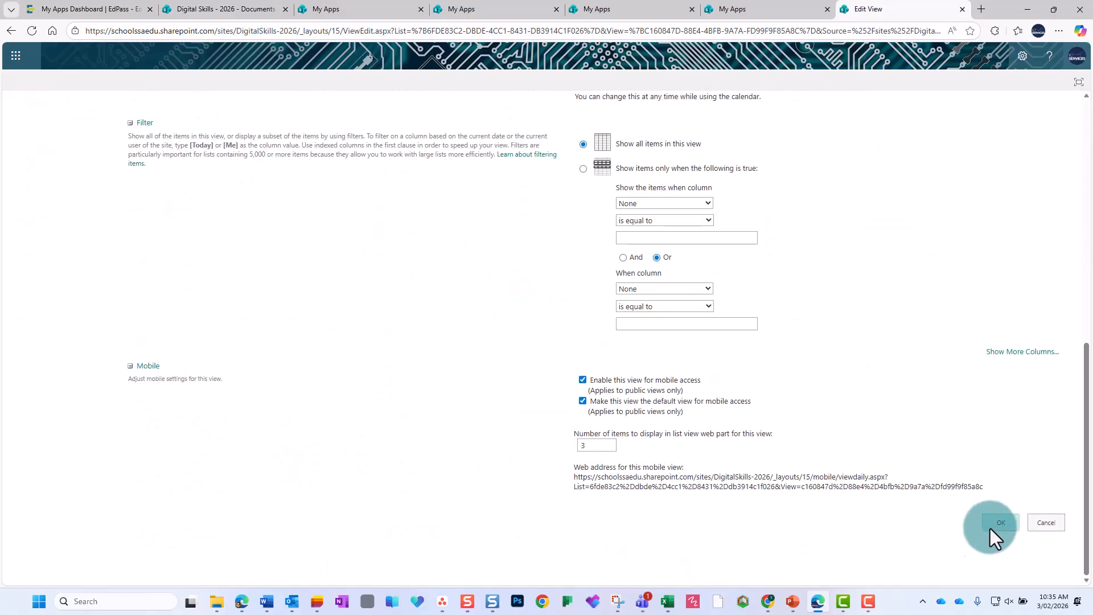
pyautogui.click(981, 532)
# Step: Change the default scope of the Room 2 list's Calendar view to Week and save it
pyautogui.click(35, 495)
pyautogui.scroll(-6, 466, 438)
pyautogui.click(145, 490)
pyautogui.scroll(-5, 578, 304)
pyautogui.click(578, 303)
pyautogui.scroll(-10, 578, 304)
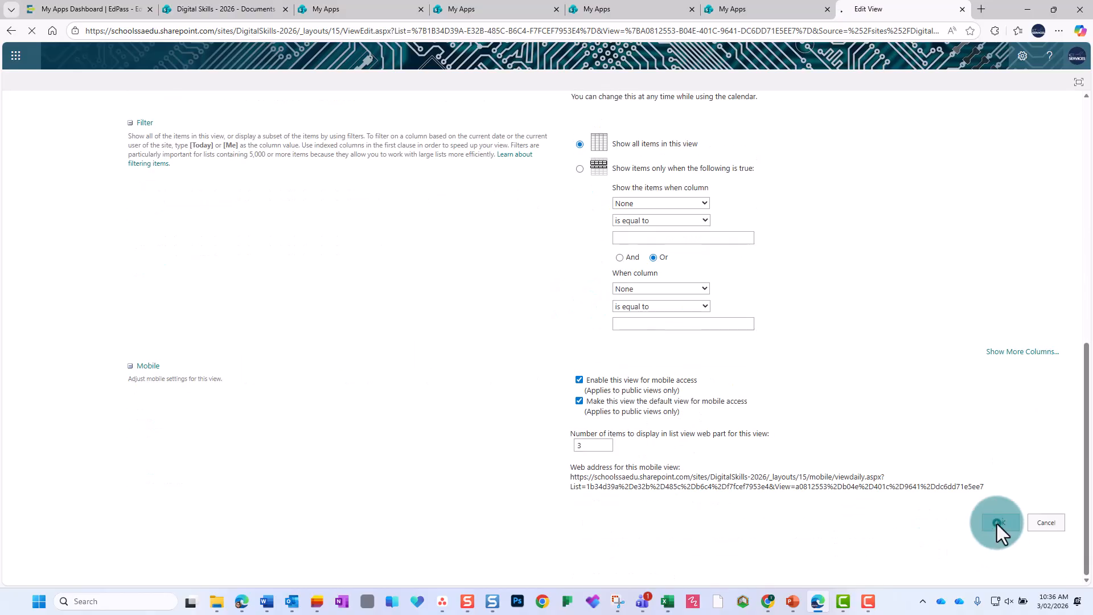
pyautogui.click(996, 524)
# Step: Make Week the default scope of the Room 3 list's Calendar view and save the change
pyautogui.click(51, 481)
pyautogui.scroll(-6, 483, 464)
pyautogui.click(143, 489)
pyautogui.scroll(-3, 574, 456)
pyautogui.click(587, 416)
pyautogui.scroll(-10, 802, 458)
pyautogui.click(989, 527)
# Step: Add a calendar overlay named "Room 1" to the Meeting room bookings calendar, resolving the site URL and choosing the Room 1 list
pyautogui.click(34, 483)
pyautogui.click(246, 350)
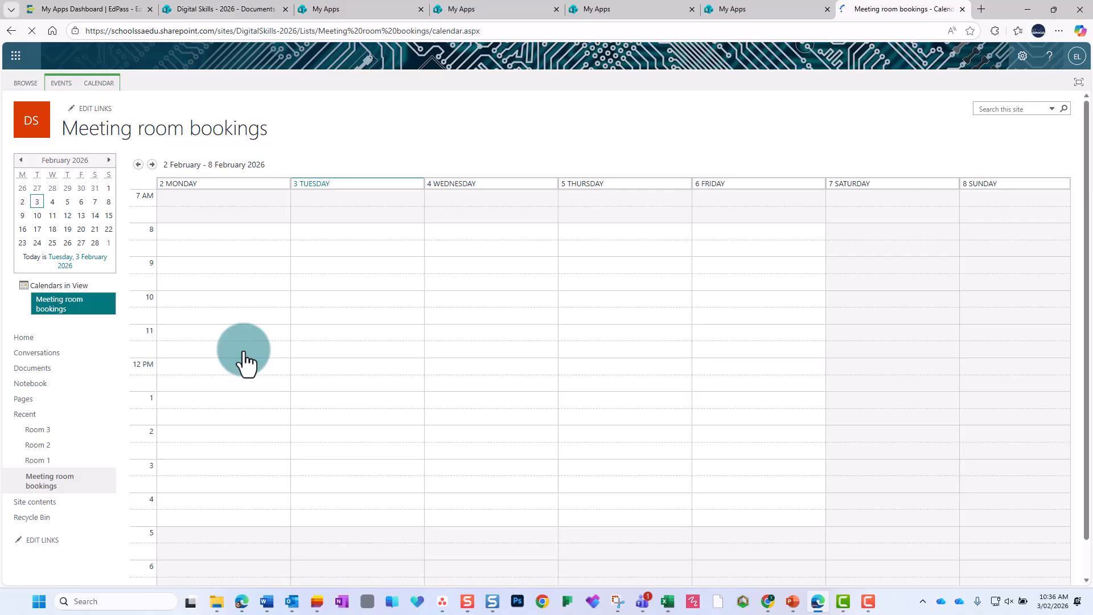
pyautogui.click(92, 82)
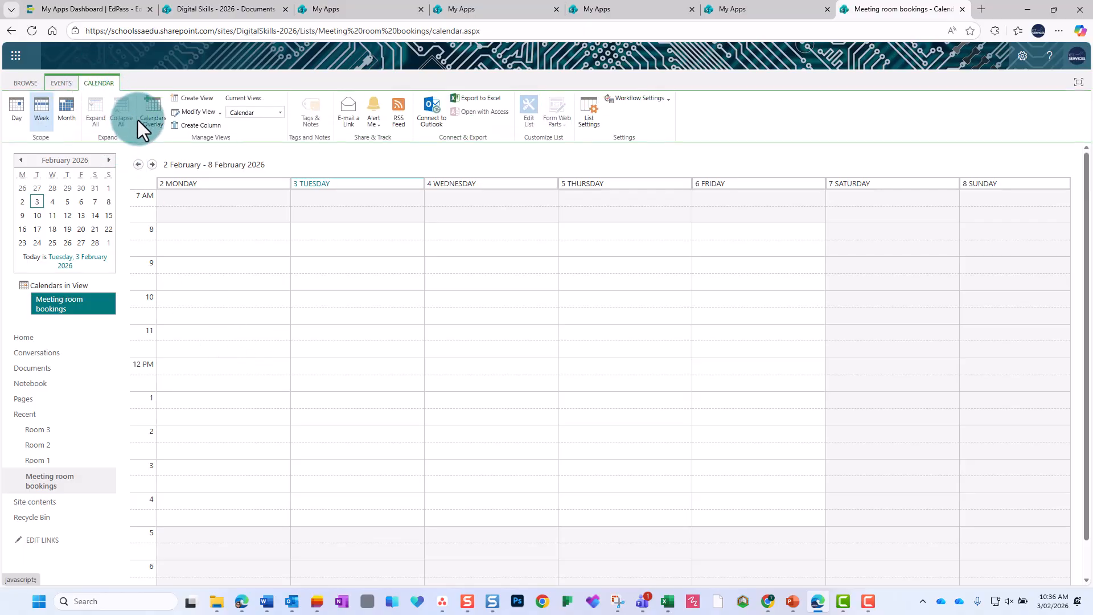
pyautogui.click(147, 125)
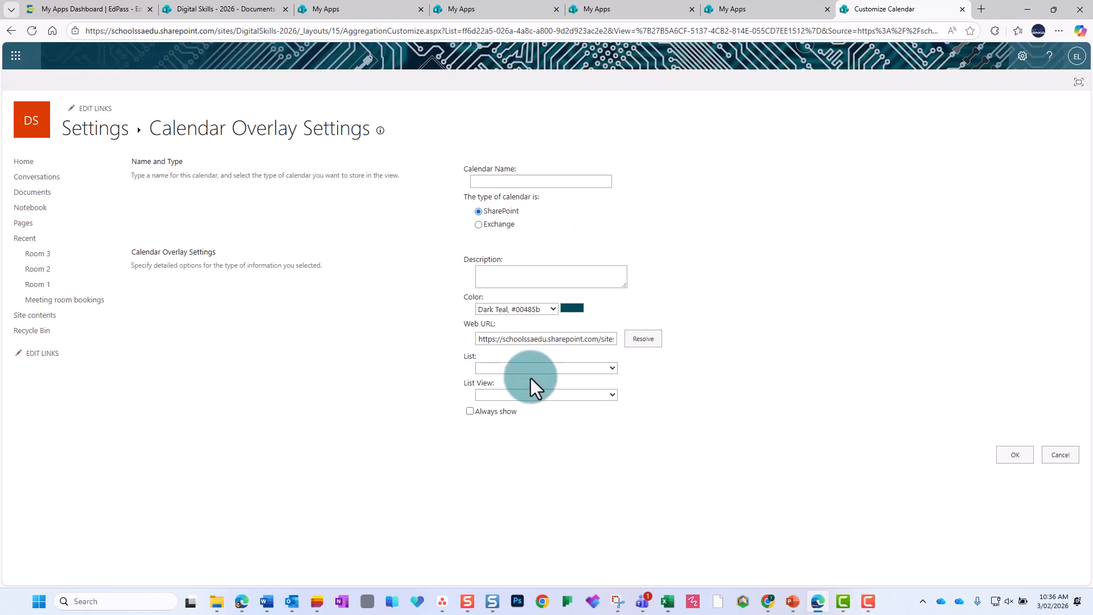
pyautogui.click(643, 340)
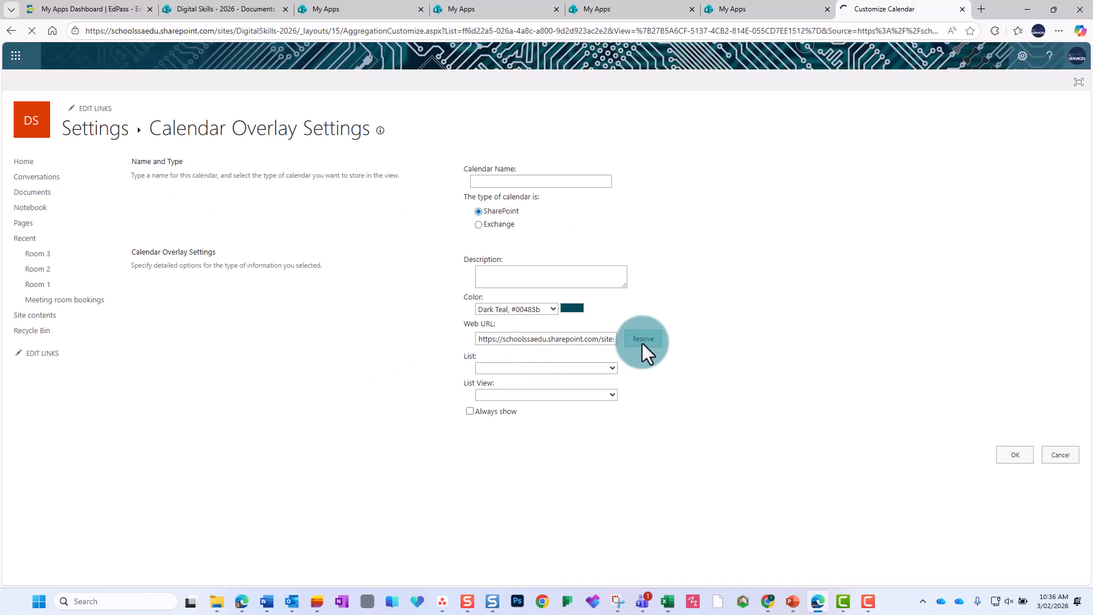
pyautogui.click(612, 369)
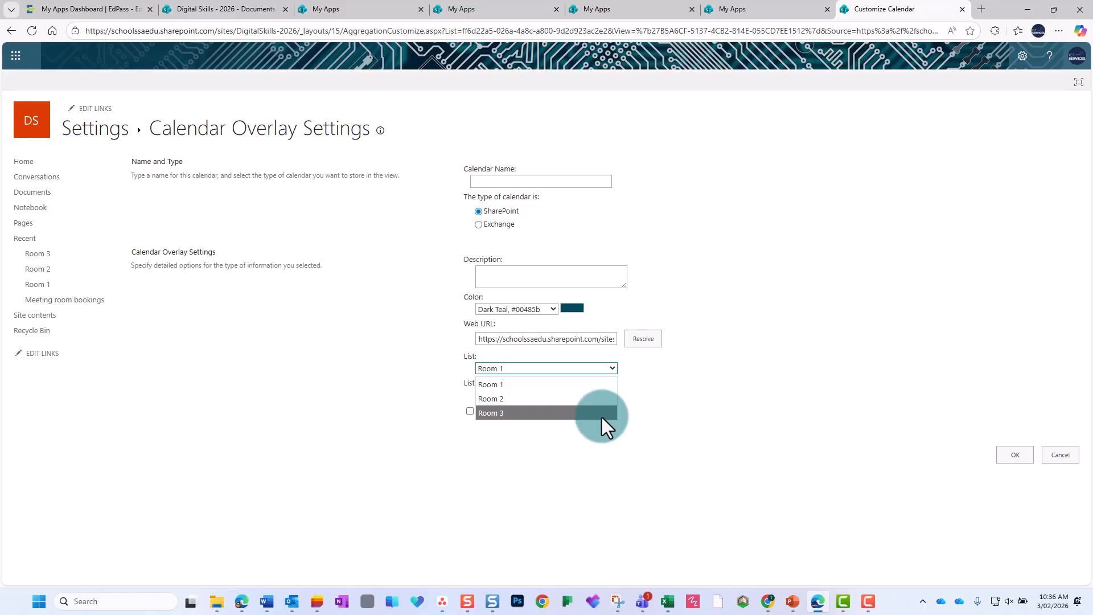
pyautogui.click(600, 385)
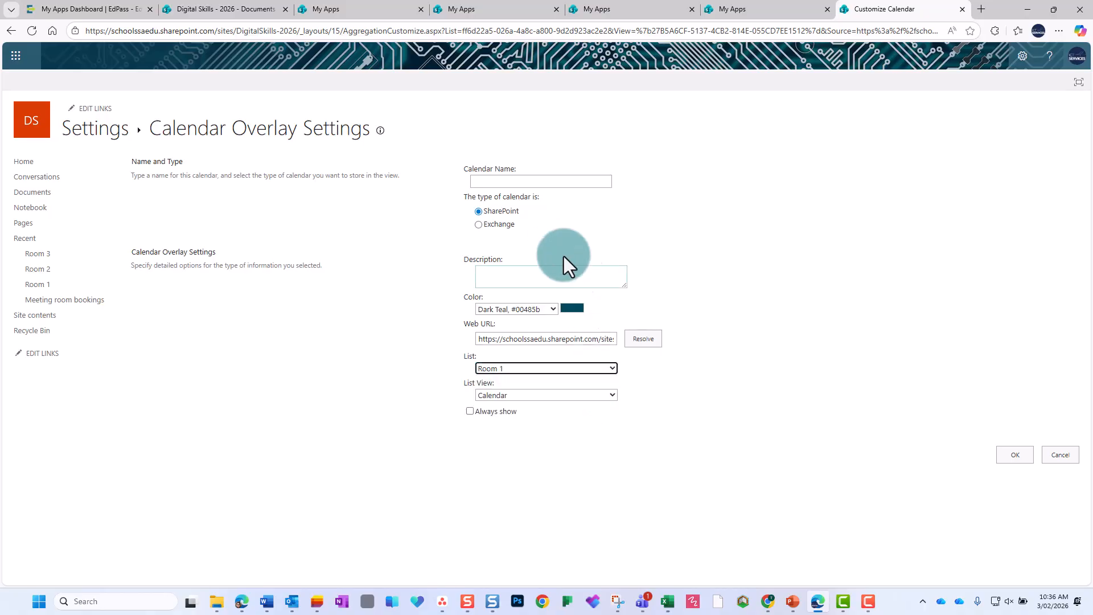
pyautogui.click(556, 182)
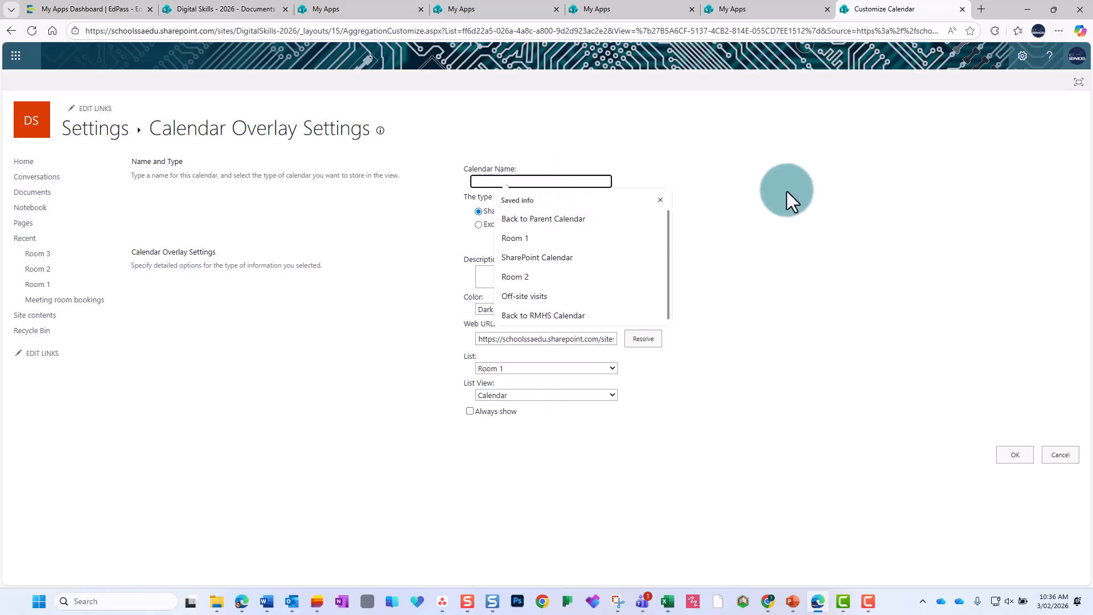
pyautogui.click(561, 234)
pyautogui.click(554, 309)
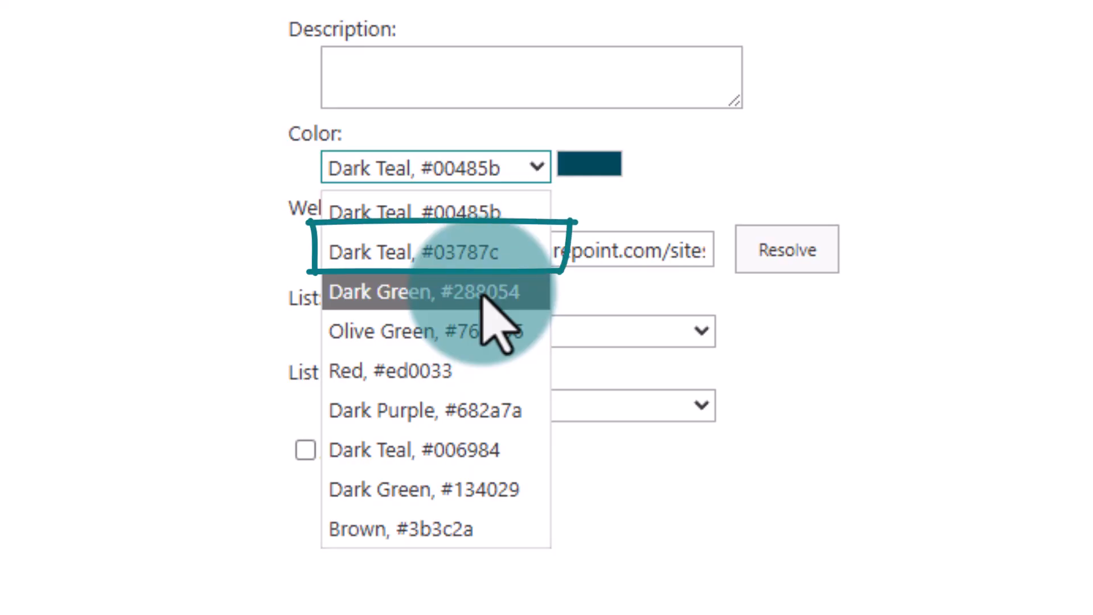
pyautogui.click(1012, 454)
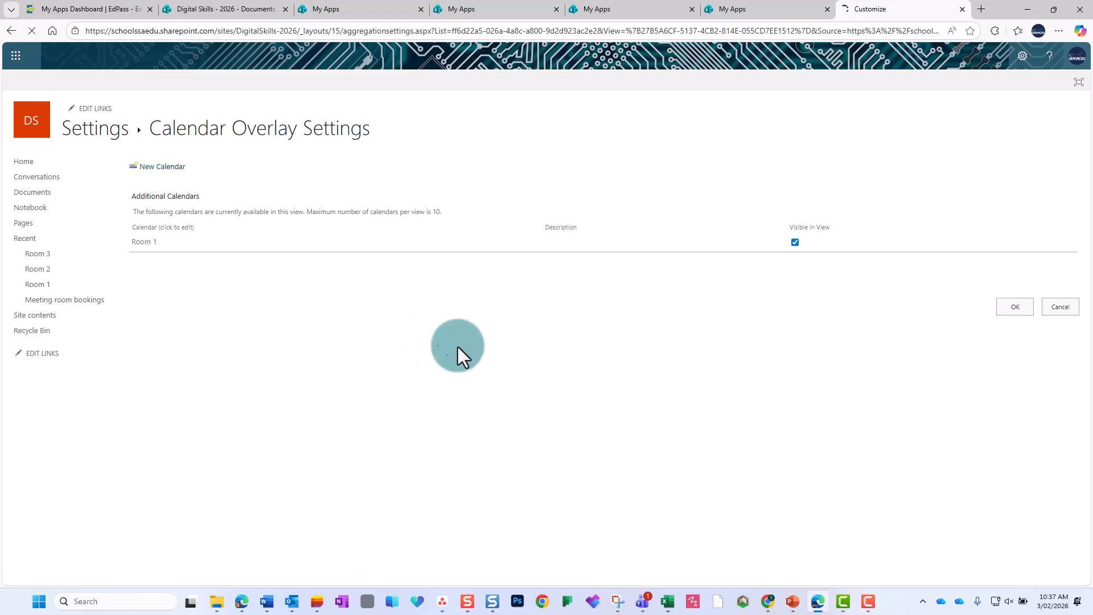
# Step: Add an overlay calendar named "Room 2" from the Room 2 list in Dark Green, #288054
pyautogui.click(640, 337)
pyautogui.click(610, 370)
pyautogui.click(590, 398)
pyautogui.click(566, 182)
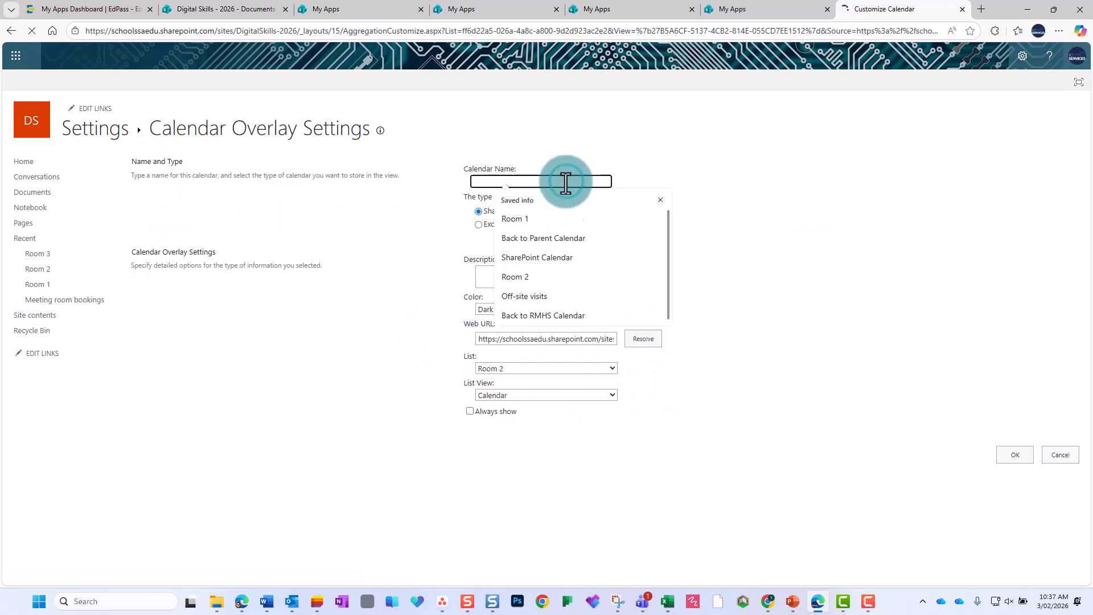
pyautogui.click(546, 277)
pyautogui.click(556, 309)
pyautogui.click(534, 355)
pyautogui.click(1027, 456)
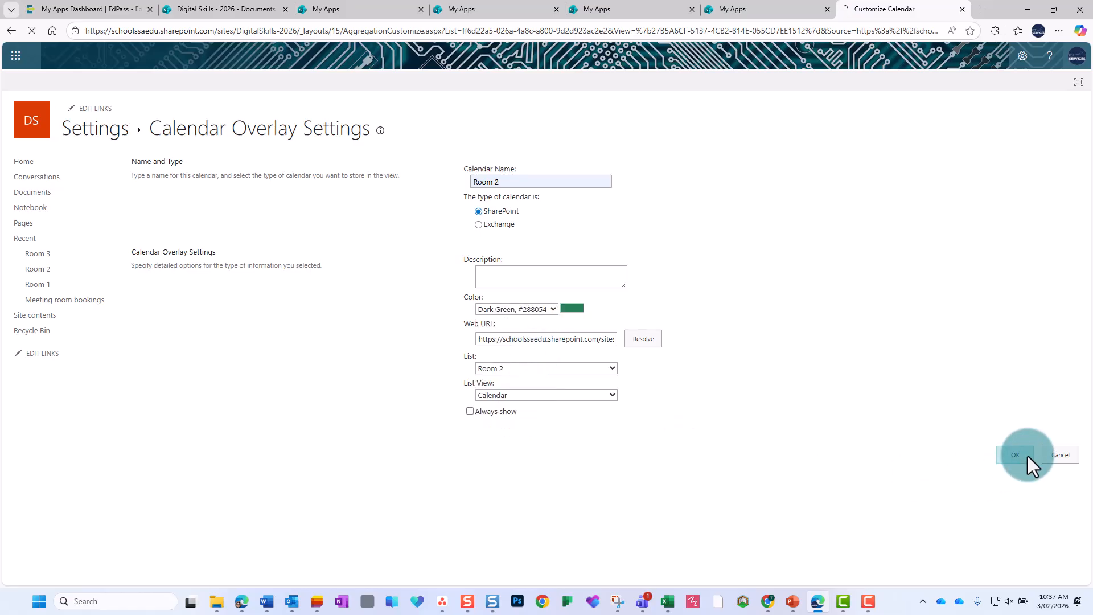
# Step: Add an overlay calendar named "Room 3" from the Room 3 list in Olive Green
pyautogui.click(176, 170)
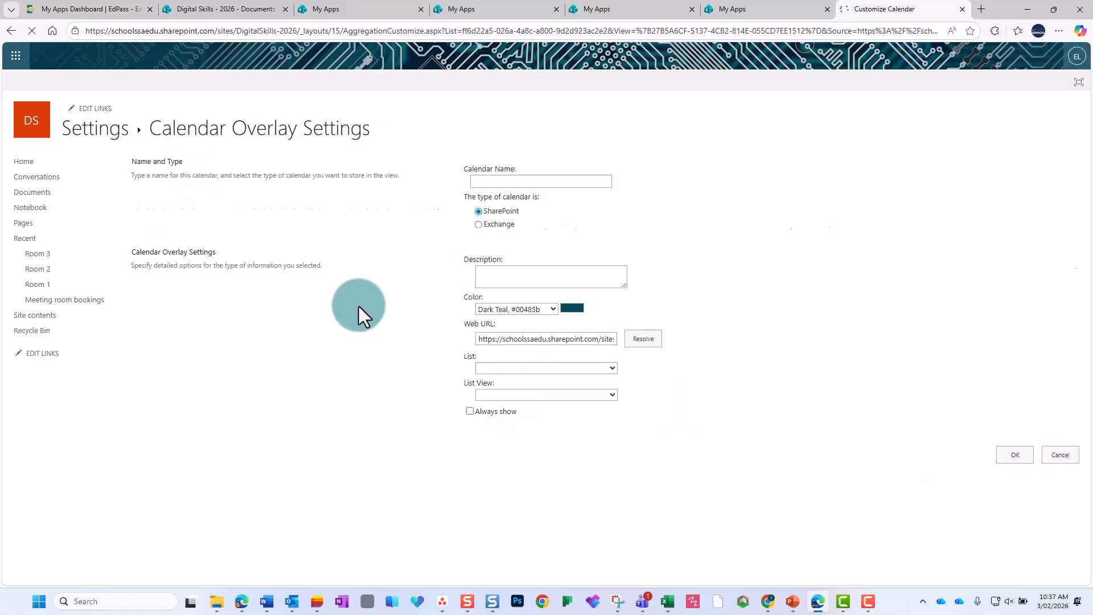
pyautogui.click(614, 368)
pyautogui.click(551, 415)
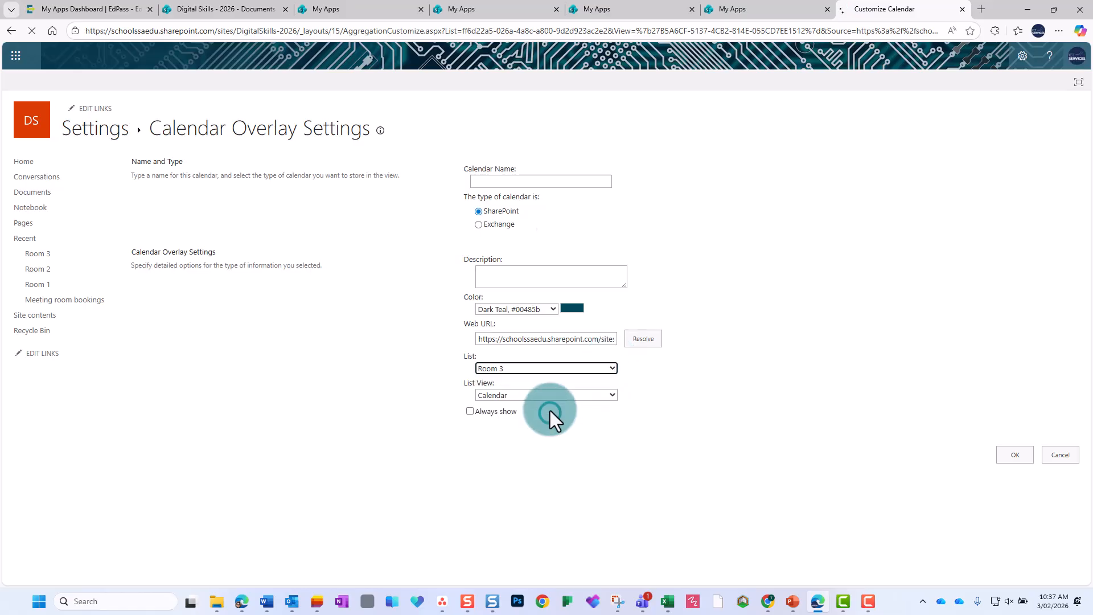
pyautogui.click(547, 180)
pyautogui.write('Room 3')
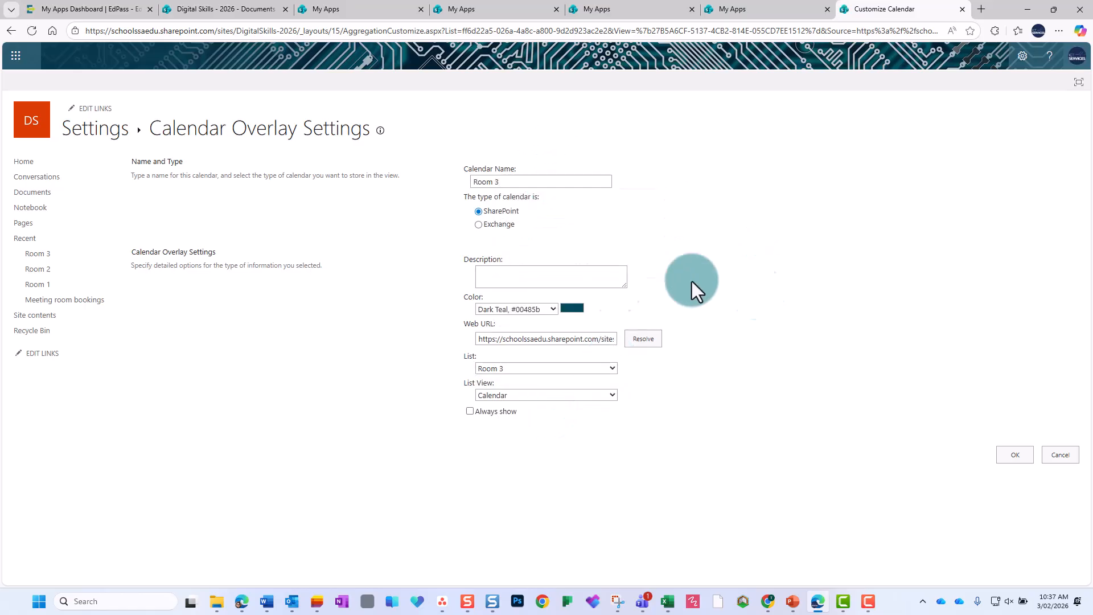
pyautogui.click(519, 309)
pyautogui.click(506, 368)
pyautogui.click(1007, 453)
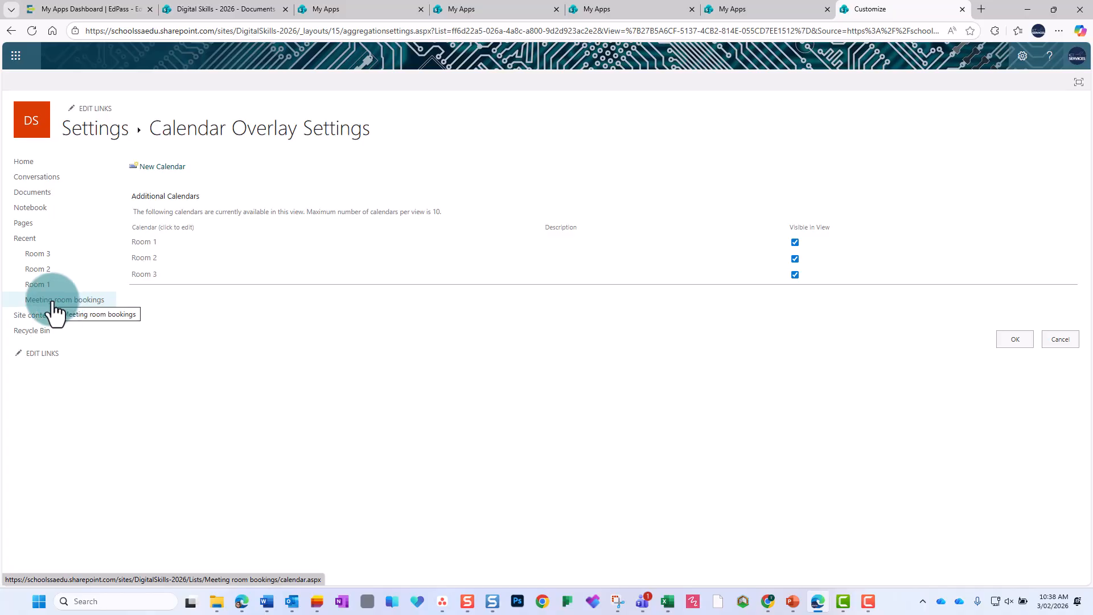
# Step: Reopen the Meeting room bookings calendar from the site contents and check its calendars in view
pyautogui.click(37, 315)
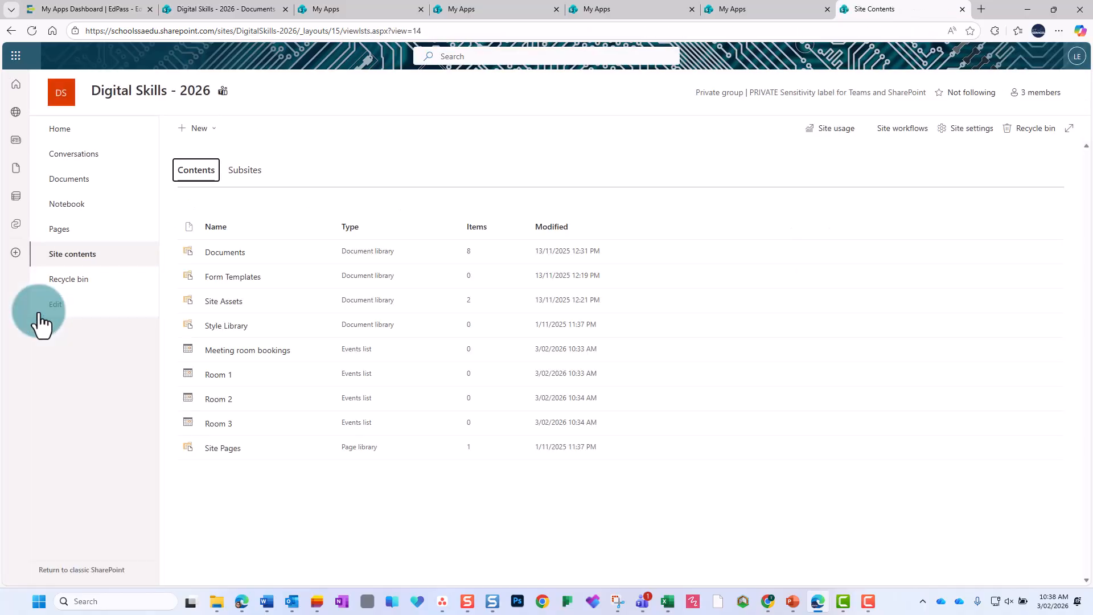
pyautogui.click(234, 352)
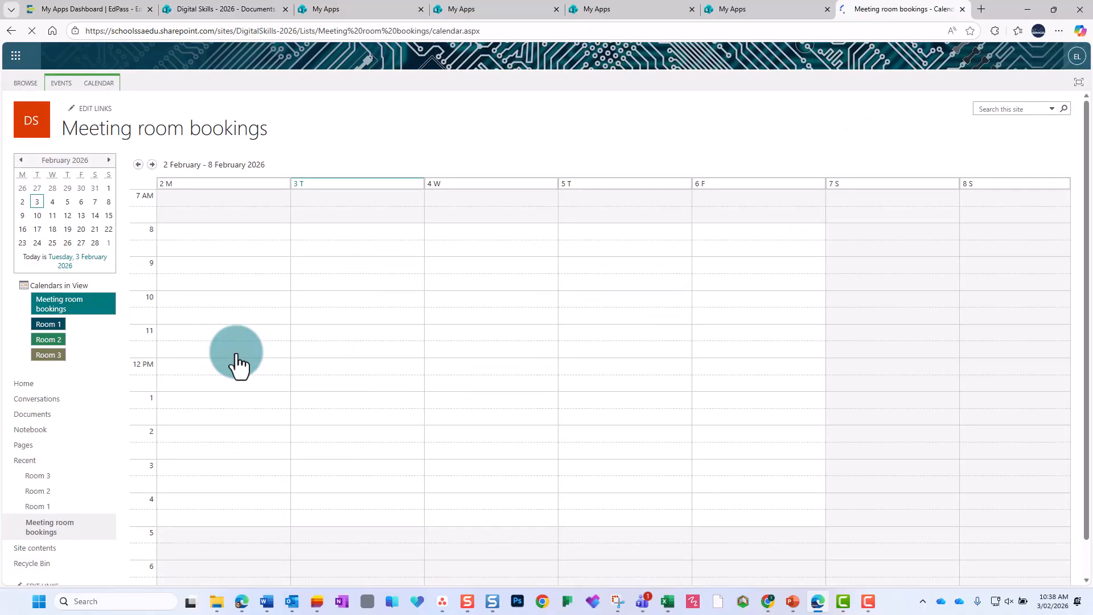
pyautogui.click(55, 356)
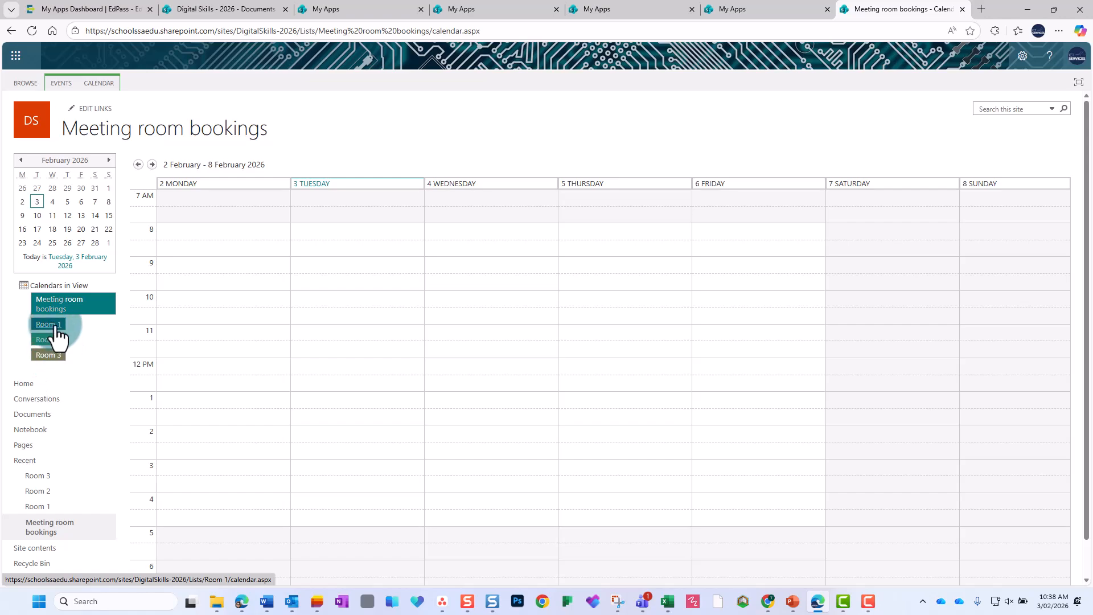
# Step: Start a new overlay calendar for the Room 1 calendar, resolving the site URL and choosing the Meeting room bookings list
pyautogui.click(56, 326)
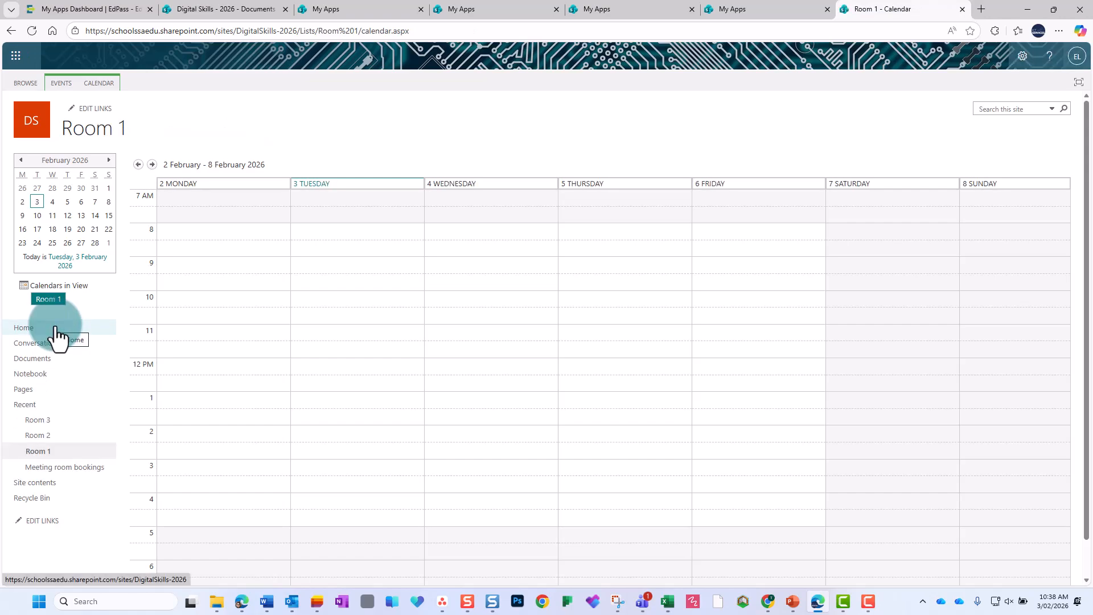
pyautogui.click(100, 83)
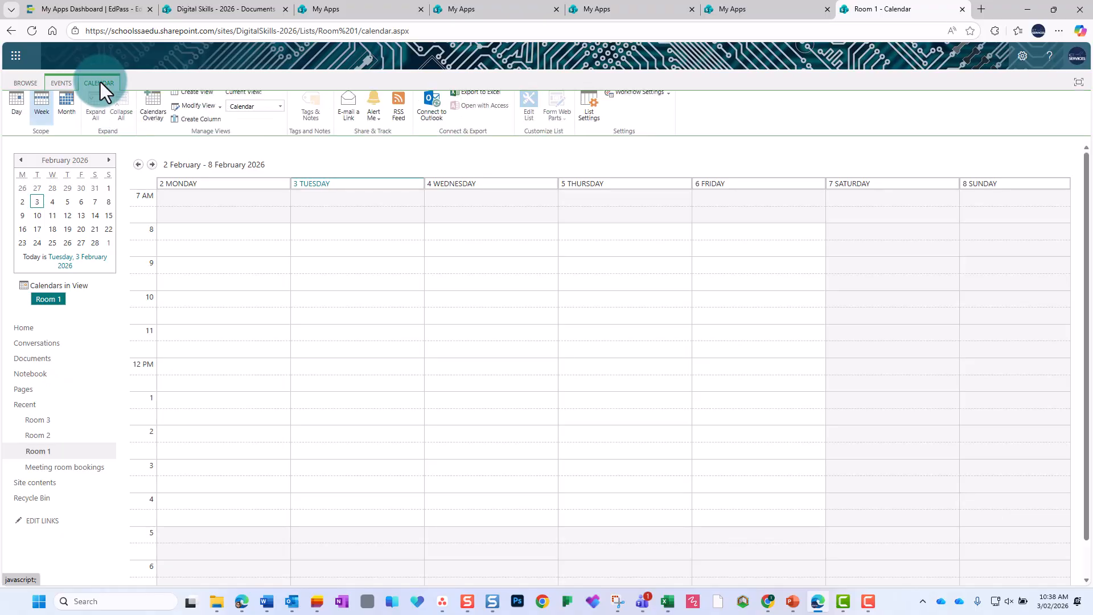
pyautogui.click(151, 118)
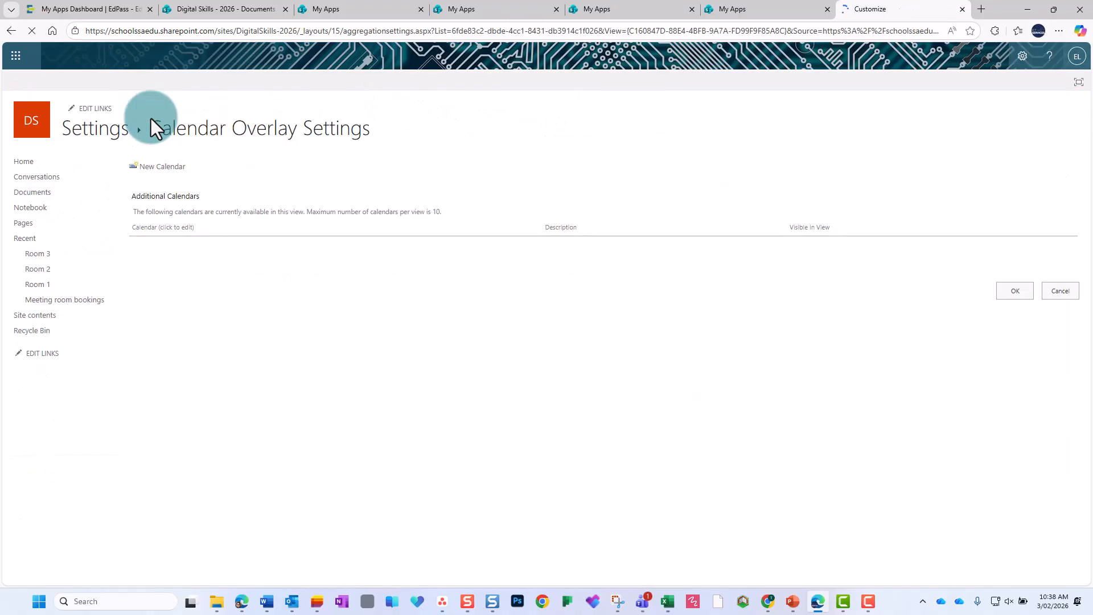
pyautogui.click(164, 171)
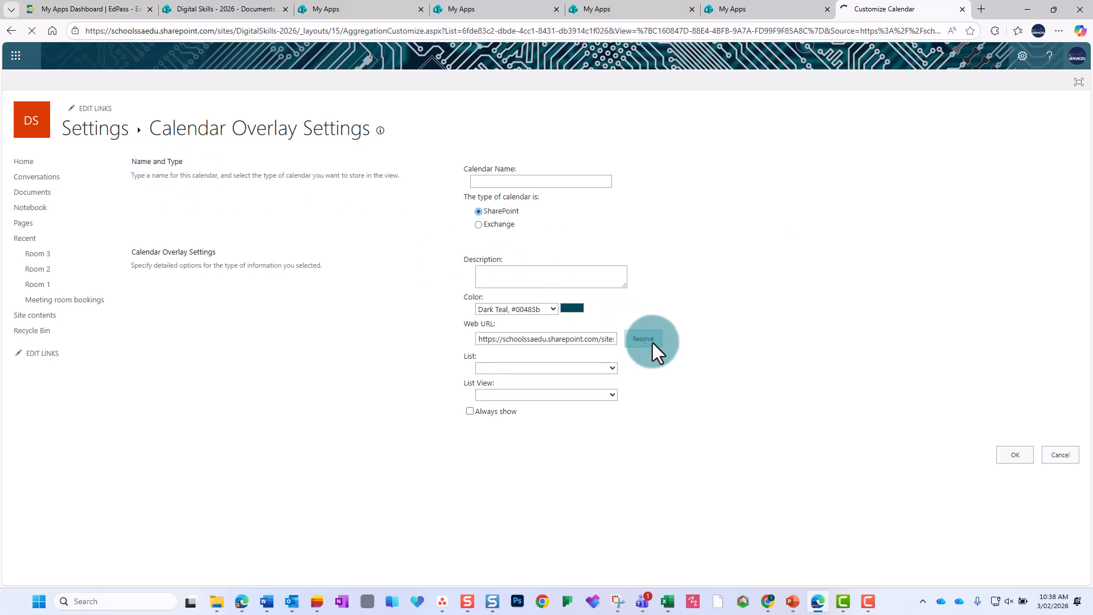
pyautogui.click(612, 369)
pyautogui.click(545, 387)
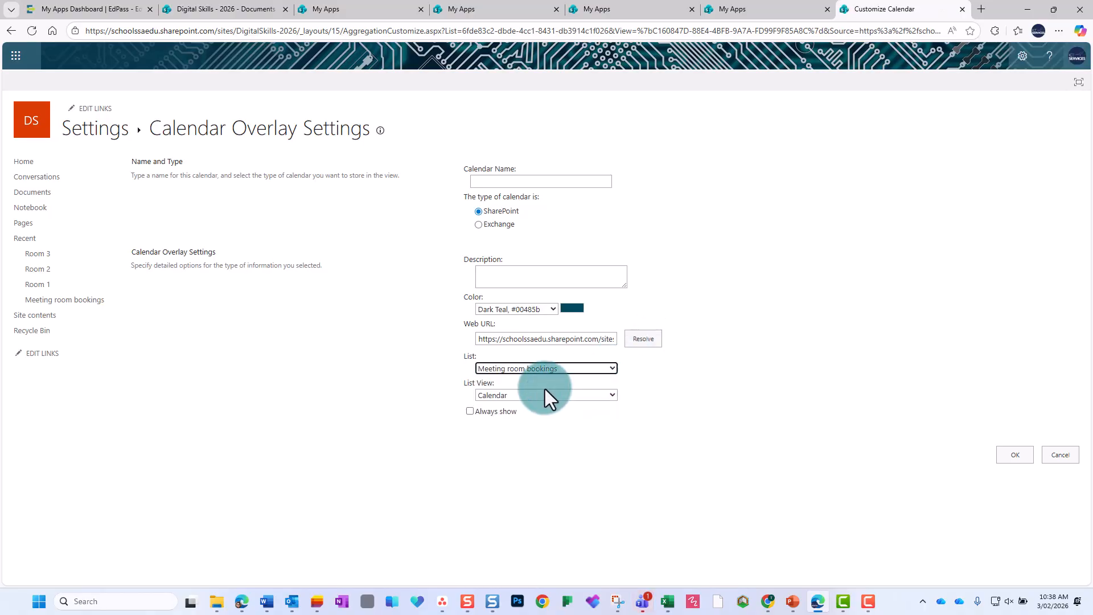
# Step: Name the overlay calendar "Back to Meeting room bookings" and copy that name for reuse
pyautogui.click(534, 181)
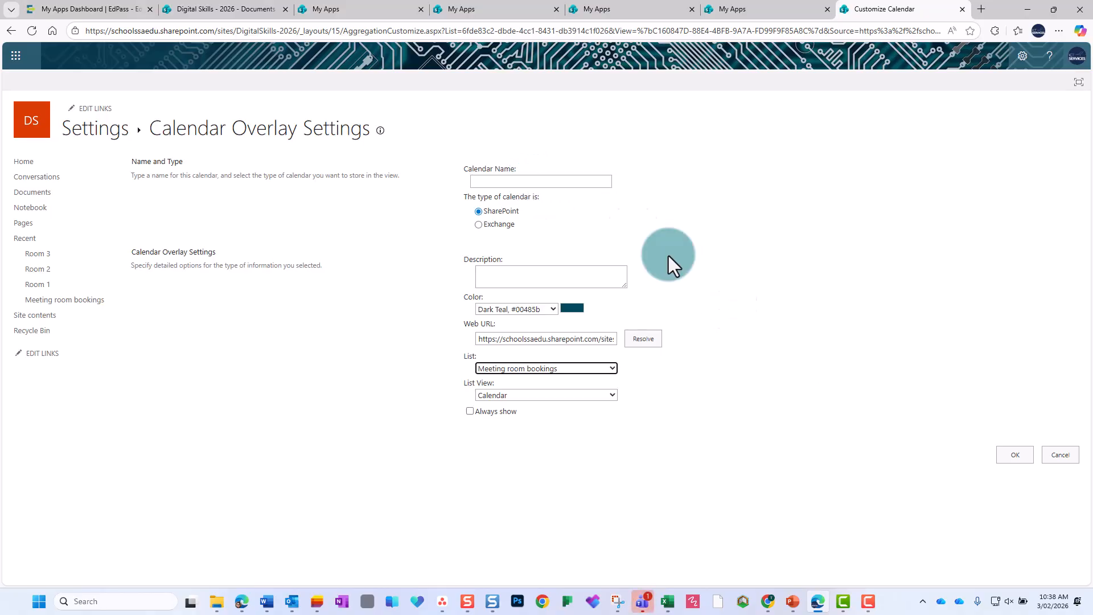
pyautogui.click(554, 183)
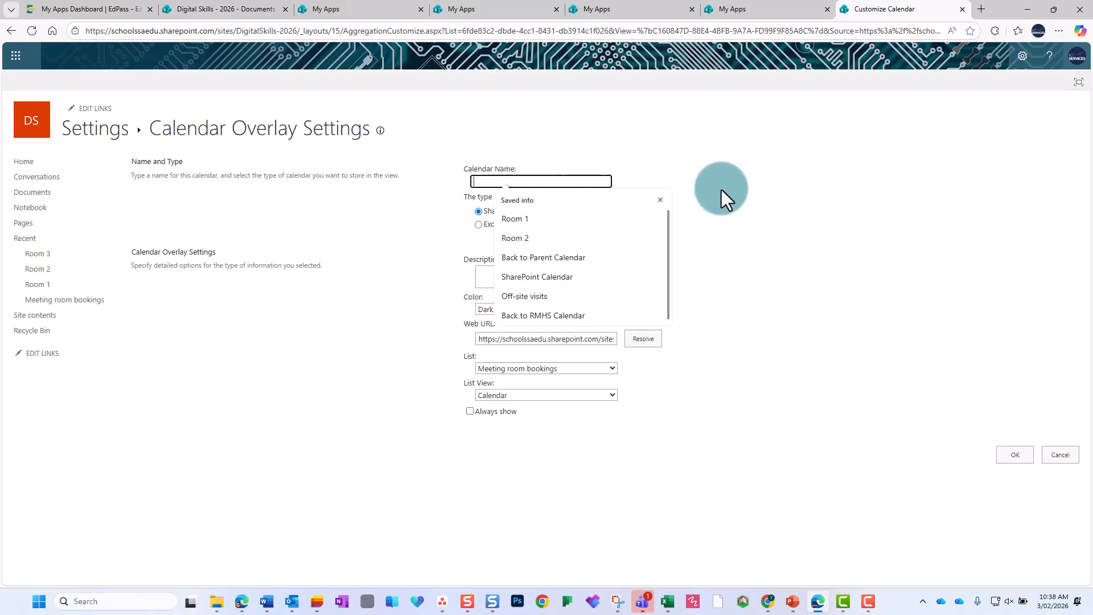
pyautogui.write('Back to')
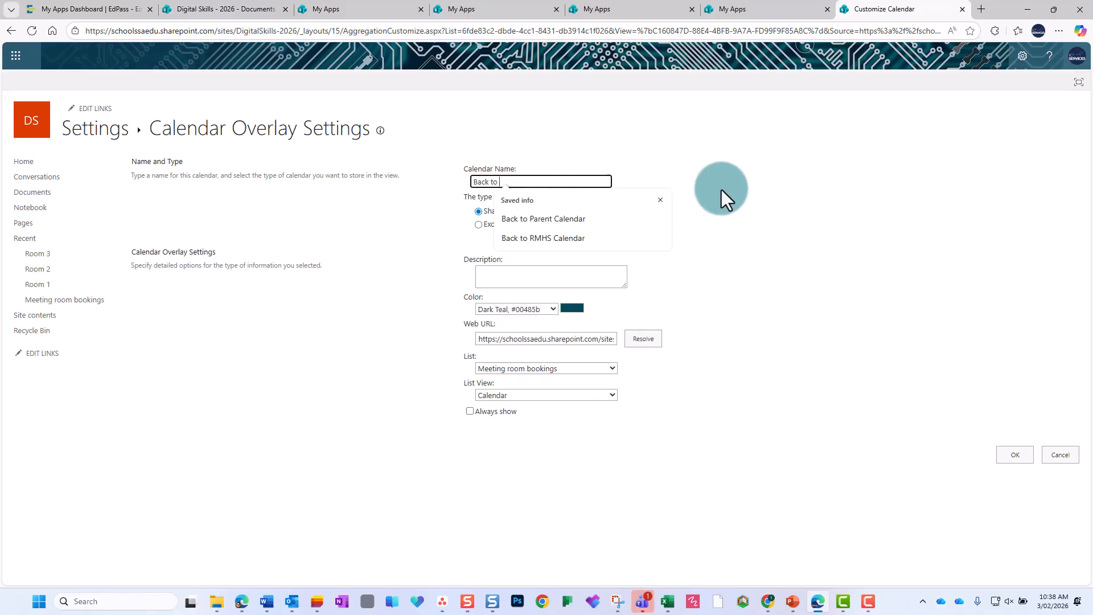
pyautogui.write(' M')
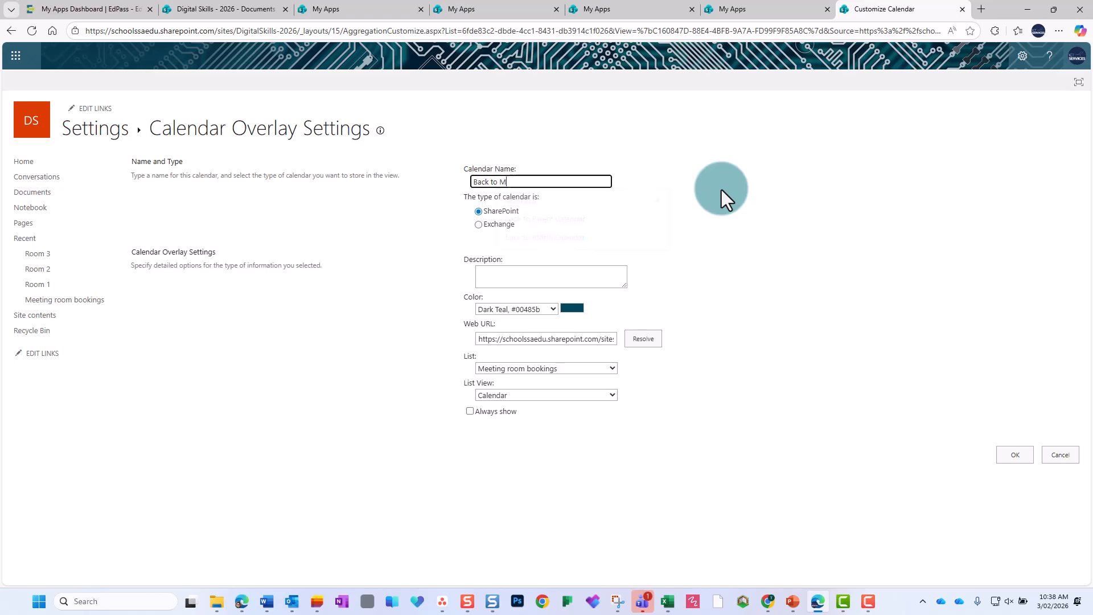
pyautogui.write('eeting room bookings')
pyautogui.moveTo(598, 181); pyautogui.dragTo(448, 175)
pyautogui.hotkey('ctrl', 'c')
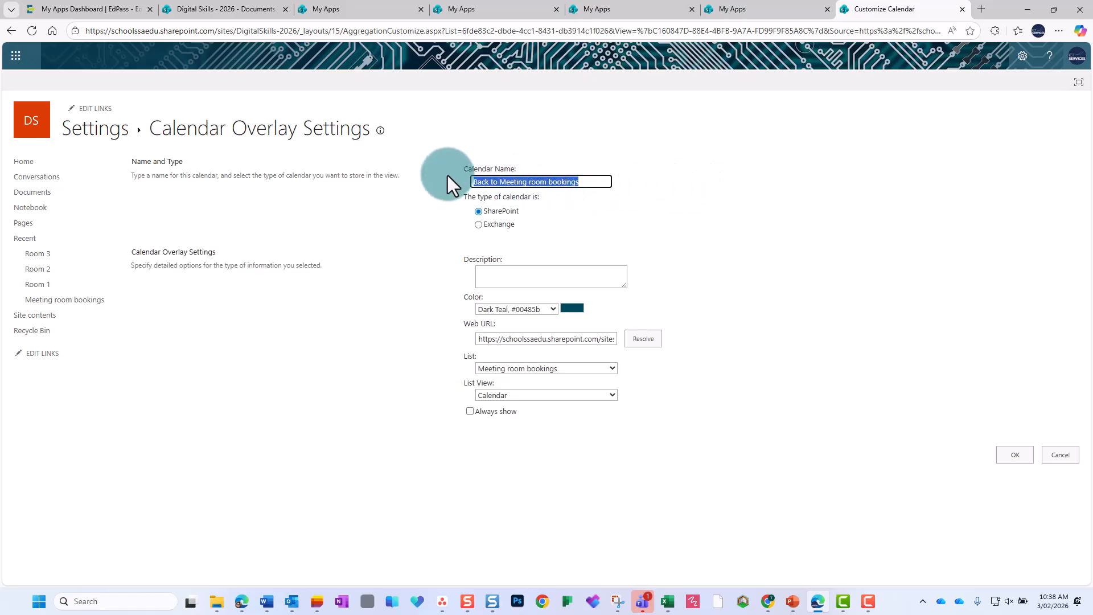
pyautogui.click(740, 236)
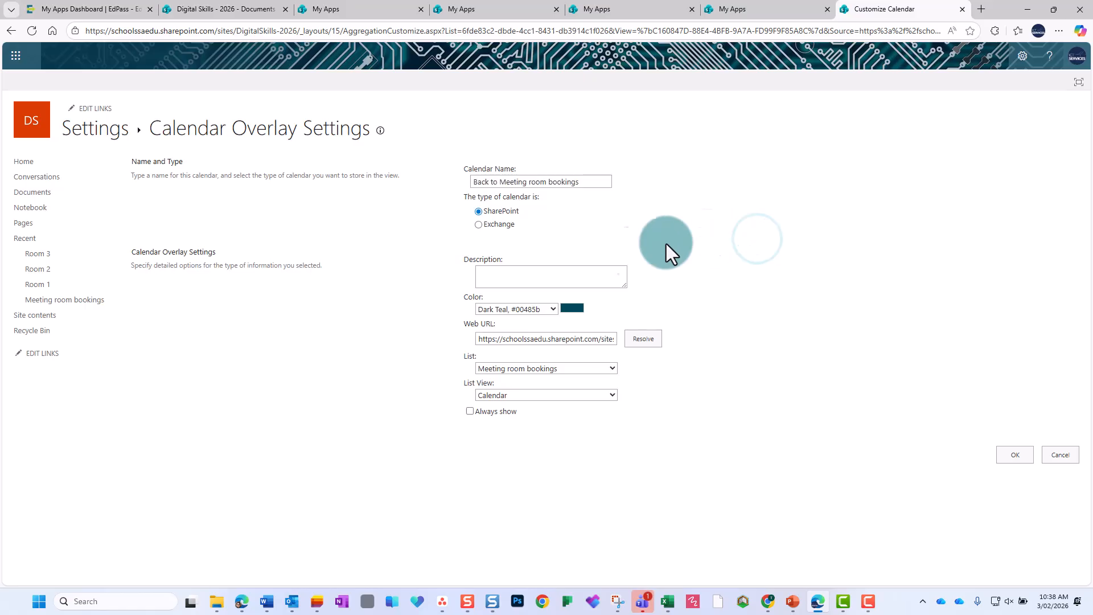
# Step: Set the overlay colour to Brown, #3b3c2a and save Room 1's new overlay calendar
pyautogui.click(552, 309)
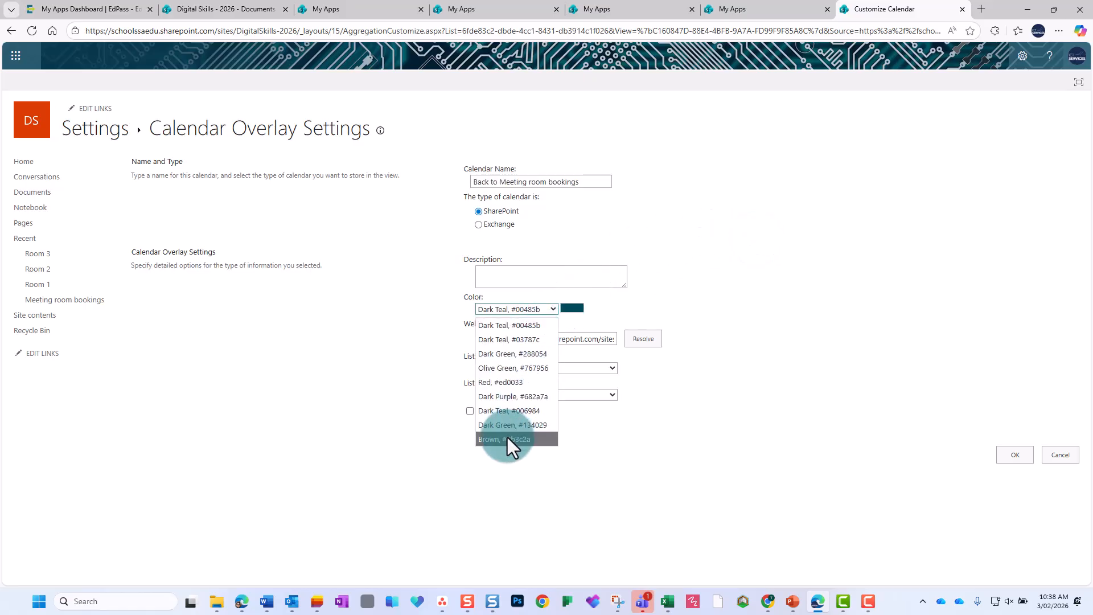
pyautogui.click(508, 438)
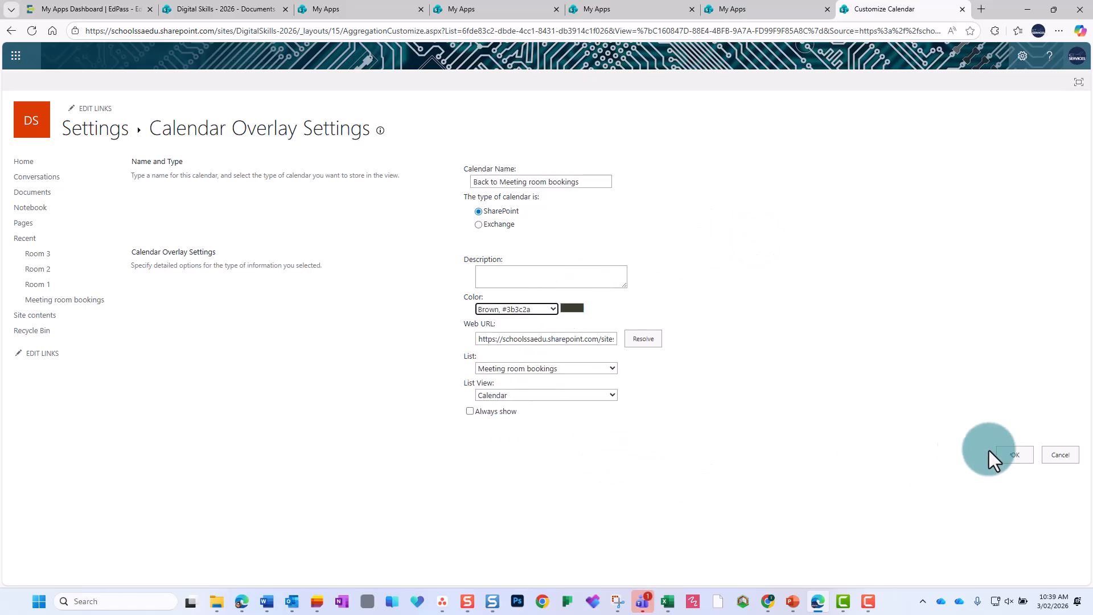
pyautogui.click(1016, 450)
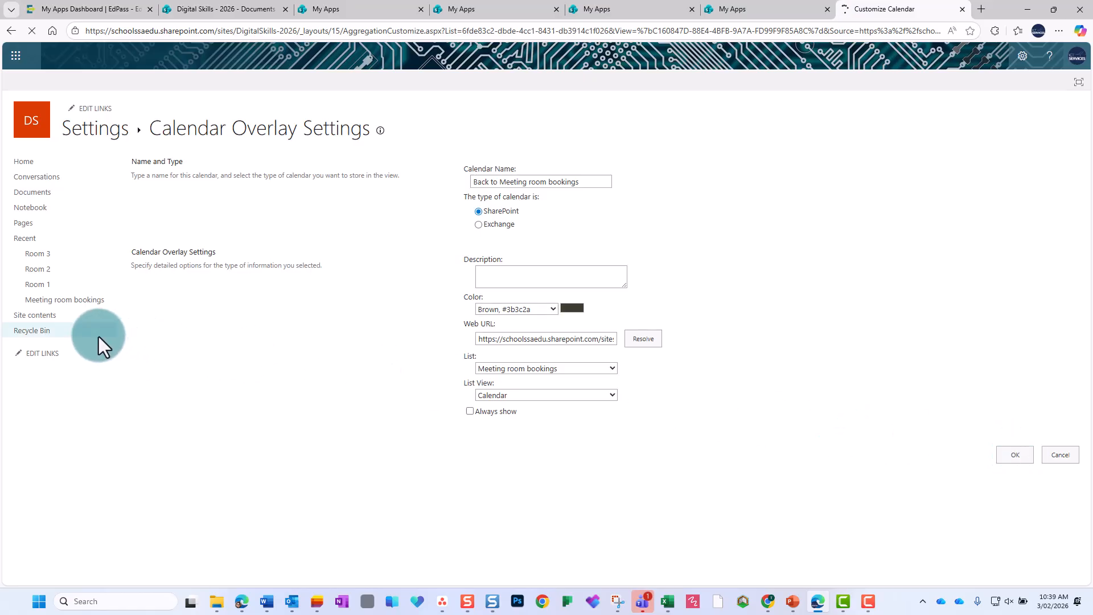
# Step: Test the links from Meeting room bookings to the Room 1 calendar and back to the main calendar
pyautogui.click(48, 300)
pyautogui.click(50, 324)
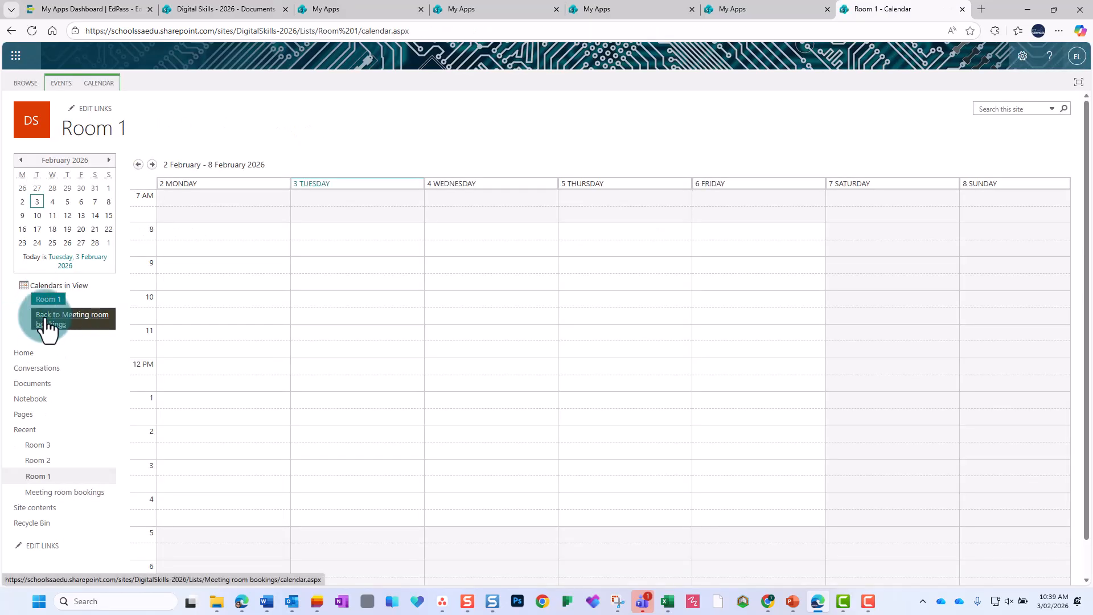
pyautogui.click(61, 326)
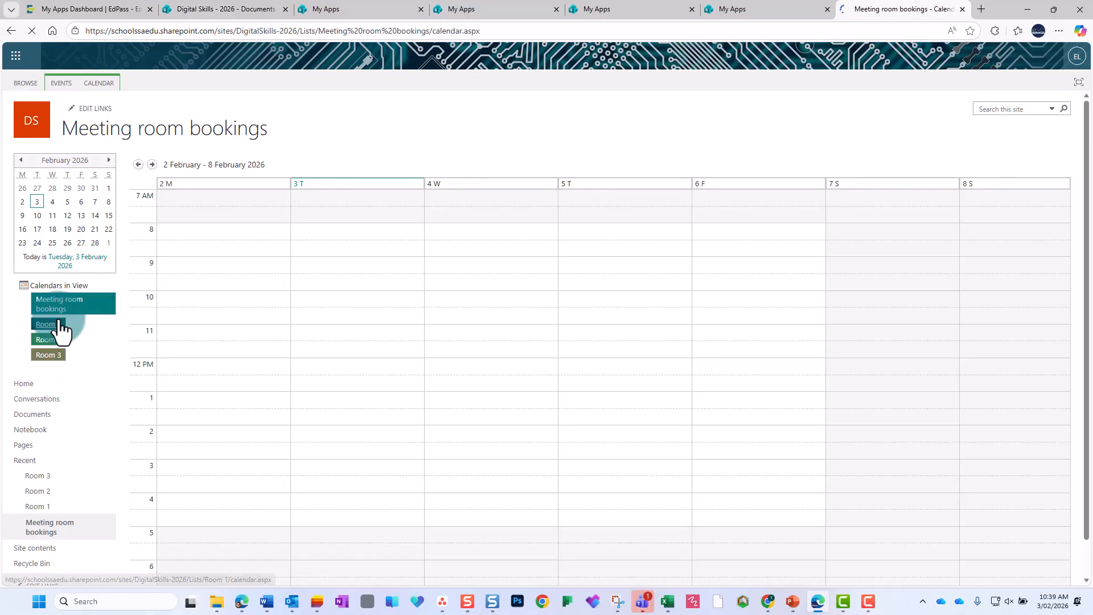
# Step: Add a "Back to Meeting room bookings" overlay to the Room 2 calendar in Brown, #3b3c2a, using the Meeting room bookings list
pyautogui.click(49, 333)
pyautogui.click(100, 83)
pyautogui.click(149, 111)
pyautogui.click(151, 176)
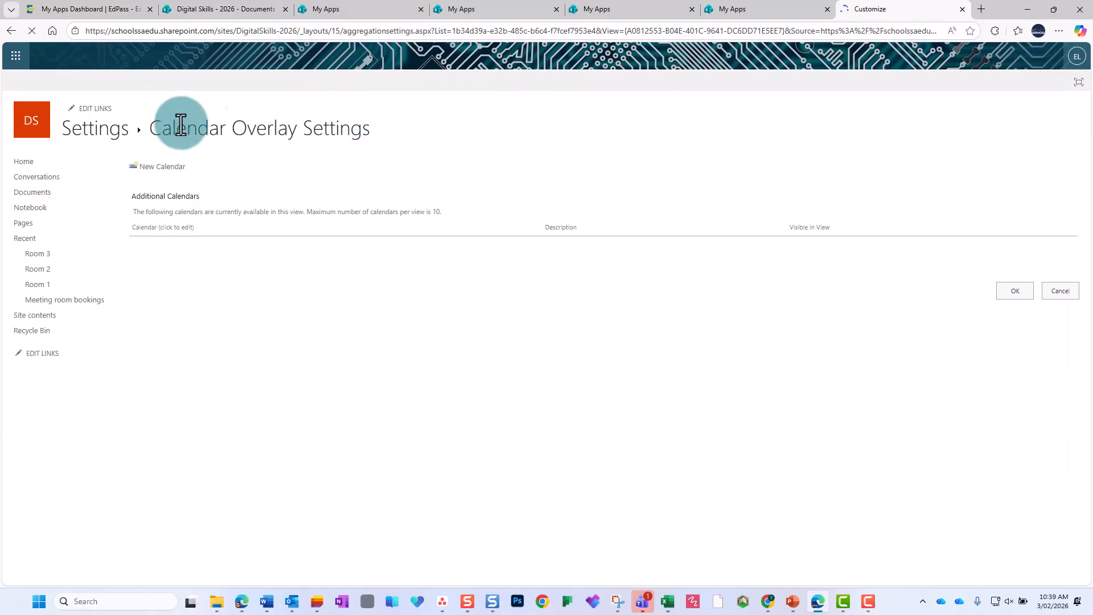
pyautogui.click(504, 182)
pyautogui.click(560, 221)
pyautogui.click(515, 309)
pyautogui.click(507, 442)
pyautogui.click(649, 341)
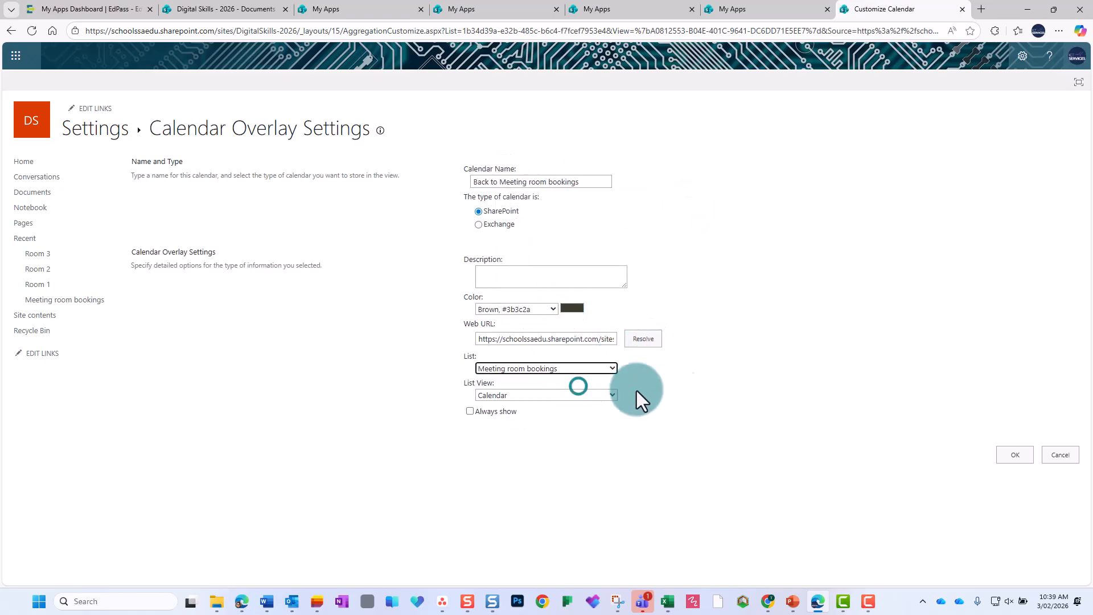
pyautogui.click(1026, 453)
# Step: Test the links between the Meeting room bookings calendar and the Room 1 and Room 2 calendars in both directions
pyautogui.click(80, 300)
pyautogui.click(48, 323)
pyautogui.click(70, 323)
pyautogui.click(48, 339)
pyautogui.click(79, 323)
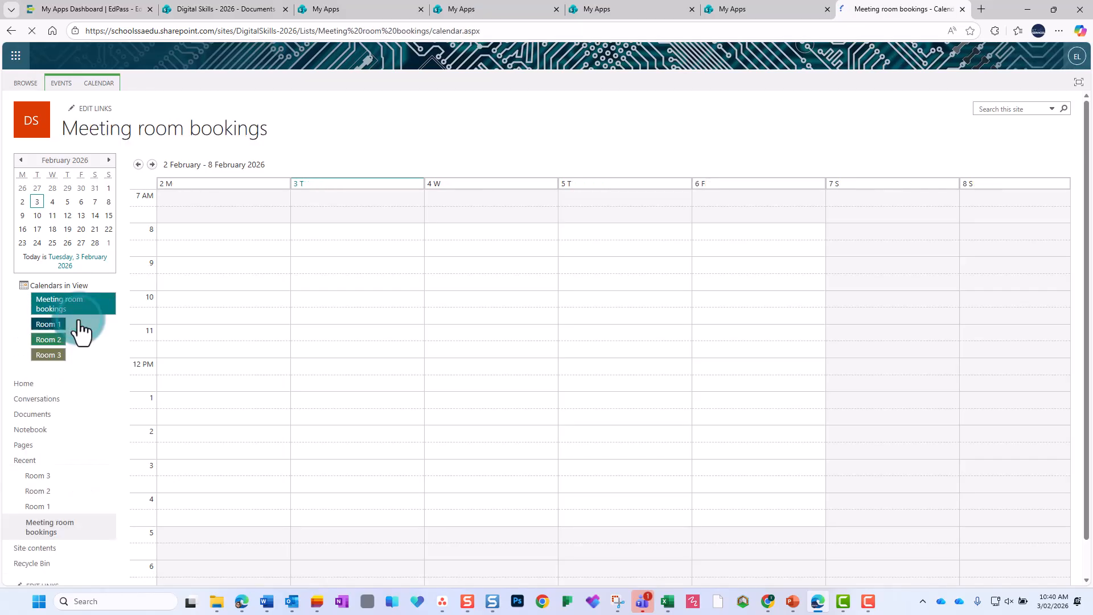
# Step: Start a new overlay calendar for the Room 3 calendar, named "Back to Meeting room bookings"
pyautogui.click(45, 356)
pyautogui.click(99, 83)
pyautogui.click(154, 115)
pyautogui.click(174, 166)
pyautogui.click(541, 185)
pyautogui.hotkey('ctrl', 'v')
pyautogui.click(743, 208)
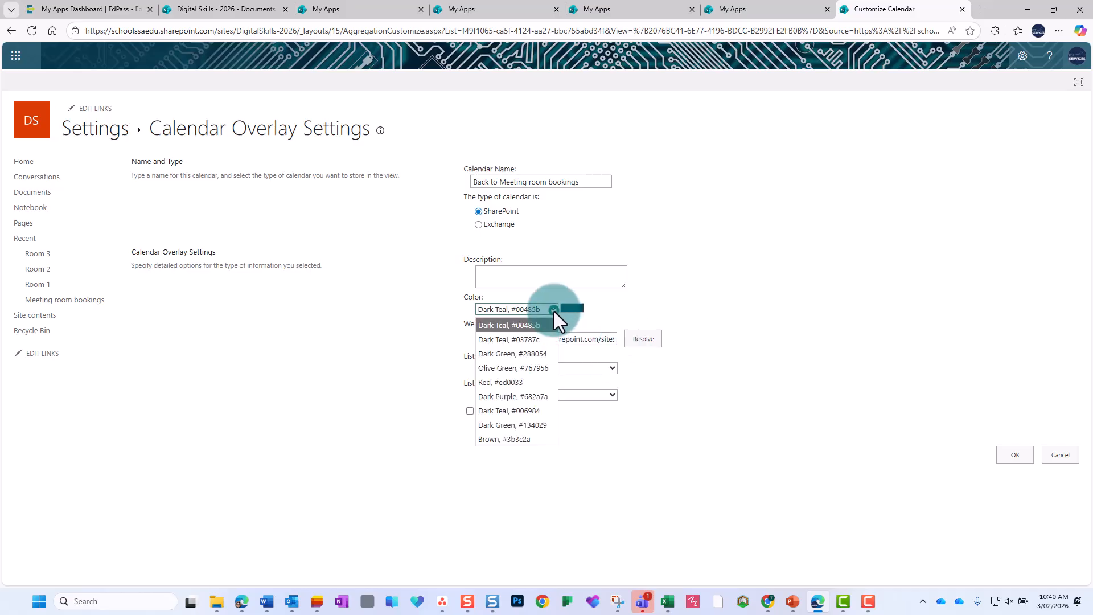
# Step: Set Room 3's overlay to Brown, #3b3c2a, resolve the site URL, choose the Meeting room bookings list and save it
pyautogui.click(554, 312)
pyautogui.click(518, 436)
pyautogui.click(650, 340)
pyautogui.click(614, 370)
pyautogui.click(527, 381)
pyautogui.click(1015, 455)
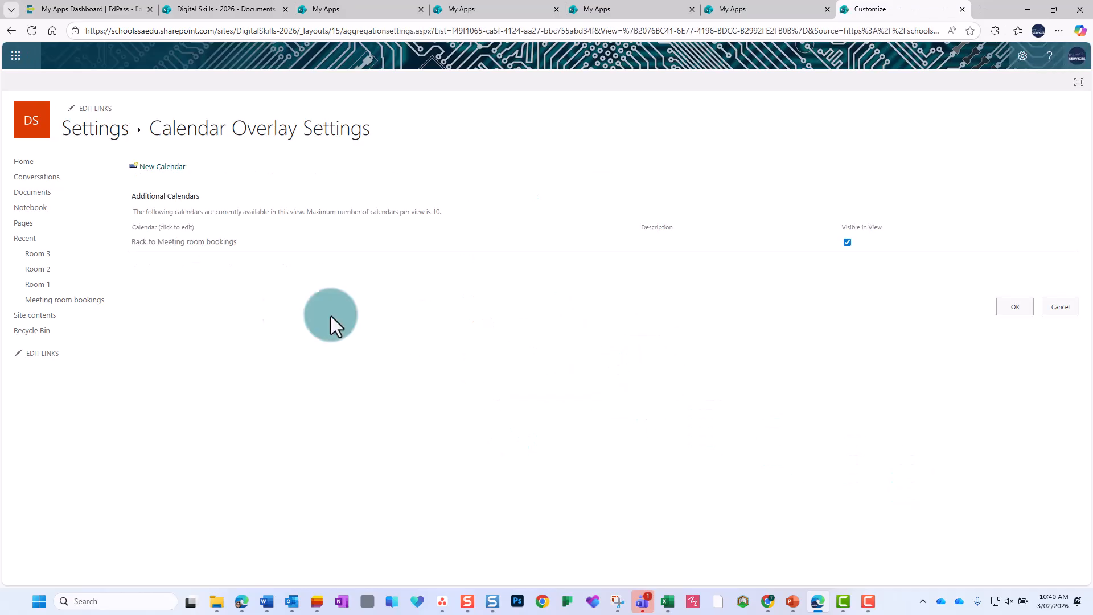
# Step: Open the list permissions of the Meeting room bookings calendar and stop inheriting permissions from the parent site
pyautogui.click(81, 302)
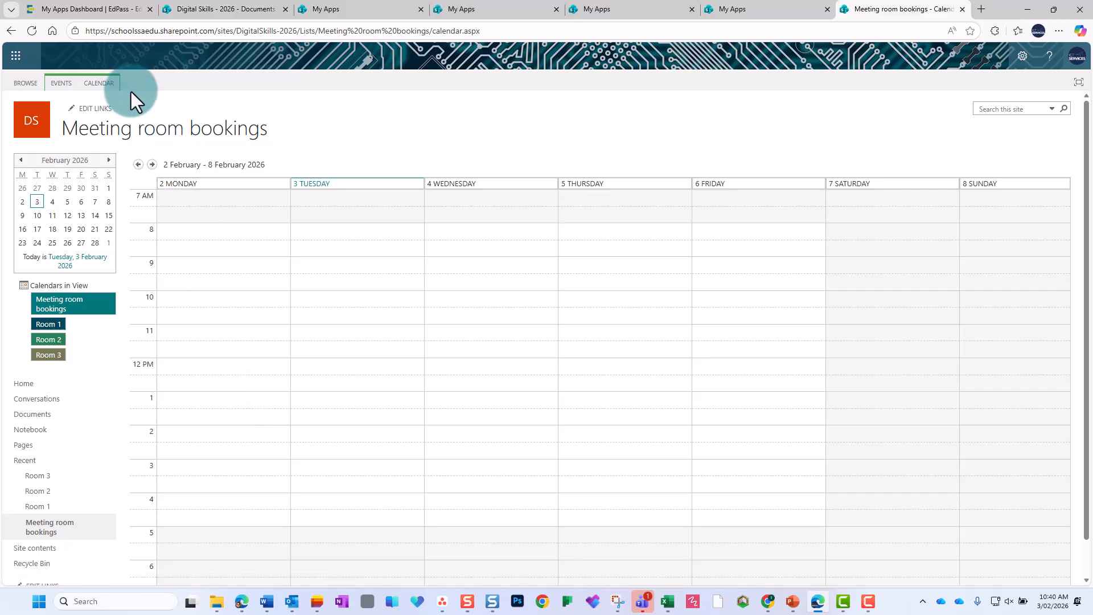
pyautogui.click(108, 81)
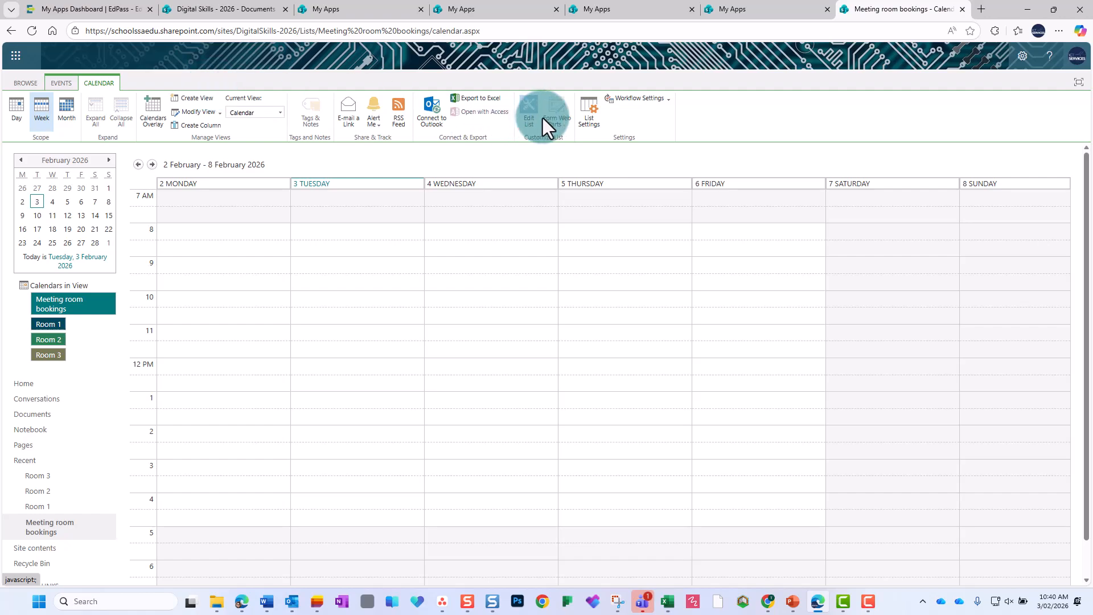
pyautogui.click(592, 117)
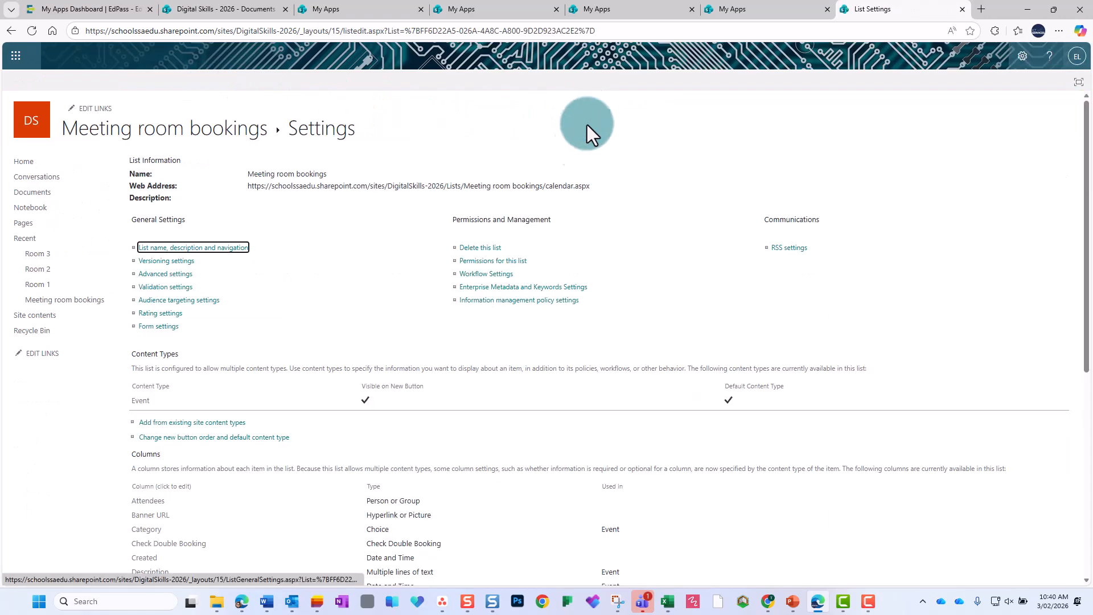
pyautogui.click(517, 262)
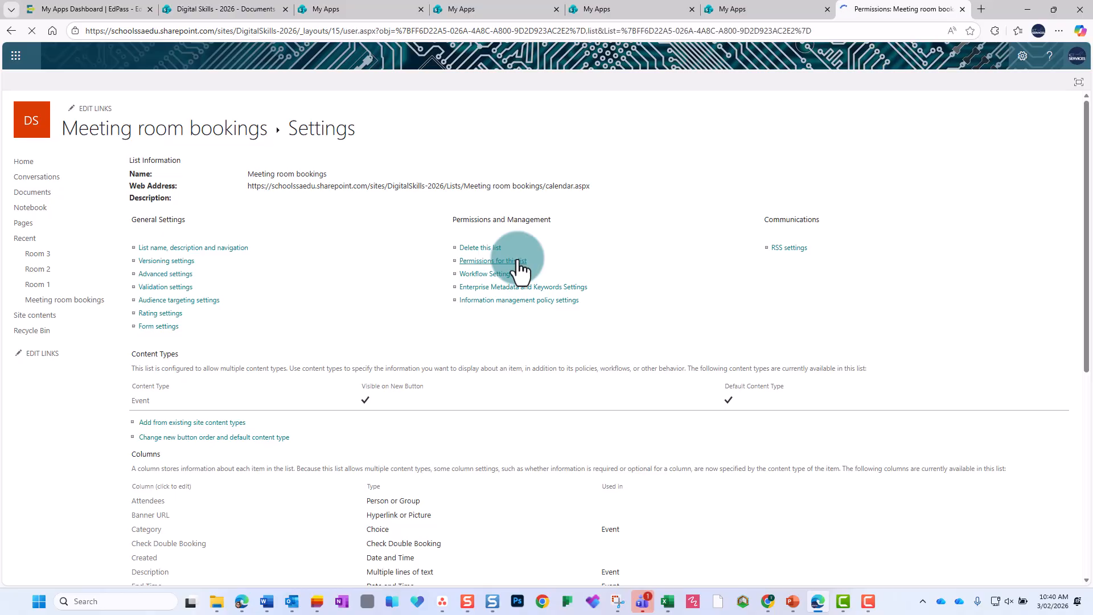
pyautogui.click(56, 116)
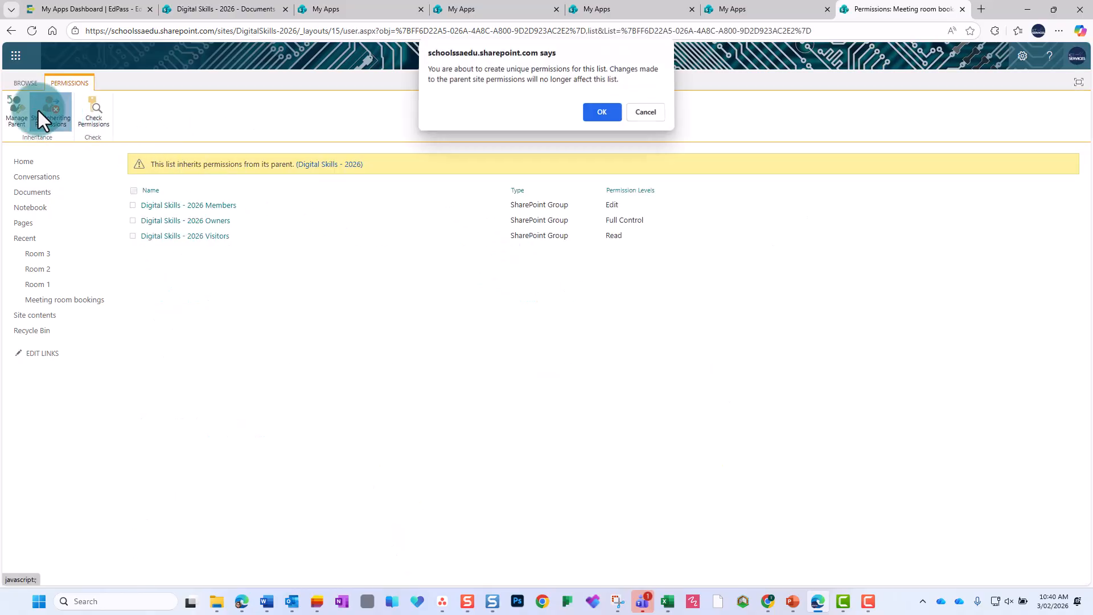
pyautogui.click(593, 109)
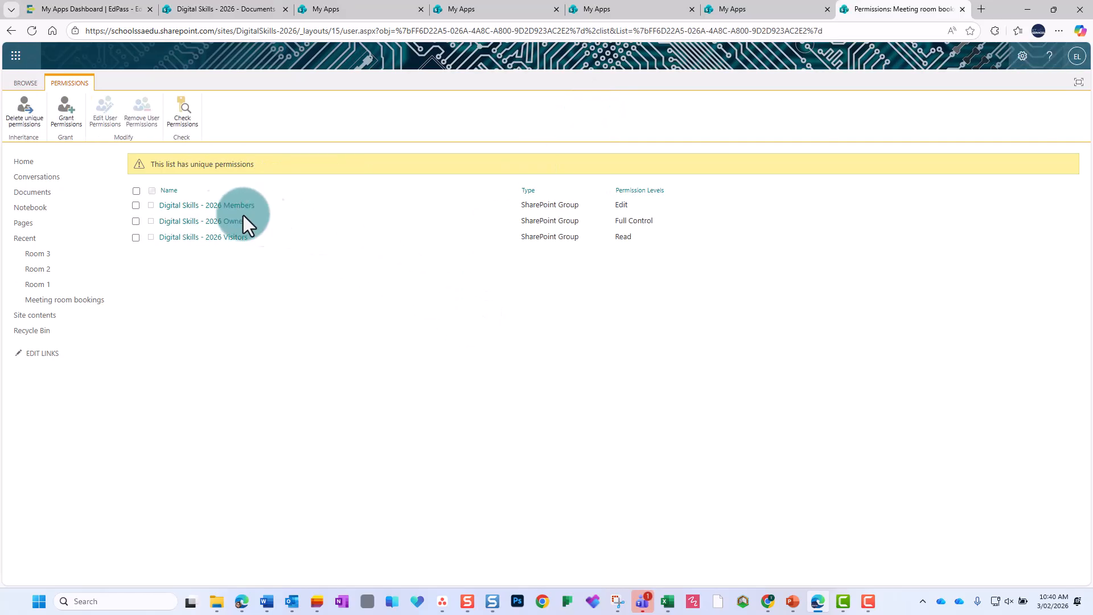
# Step: Change the Digital Skills - 2026 Members group's permission on the Meeting room bookings calendar to Read
pyautogui.click(136, 206)
pyautogui.click(113, 121)
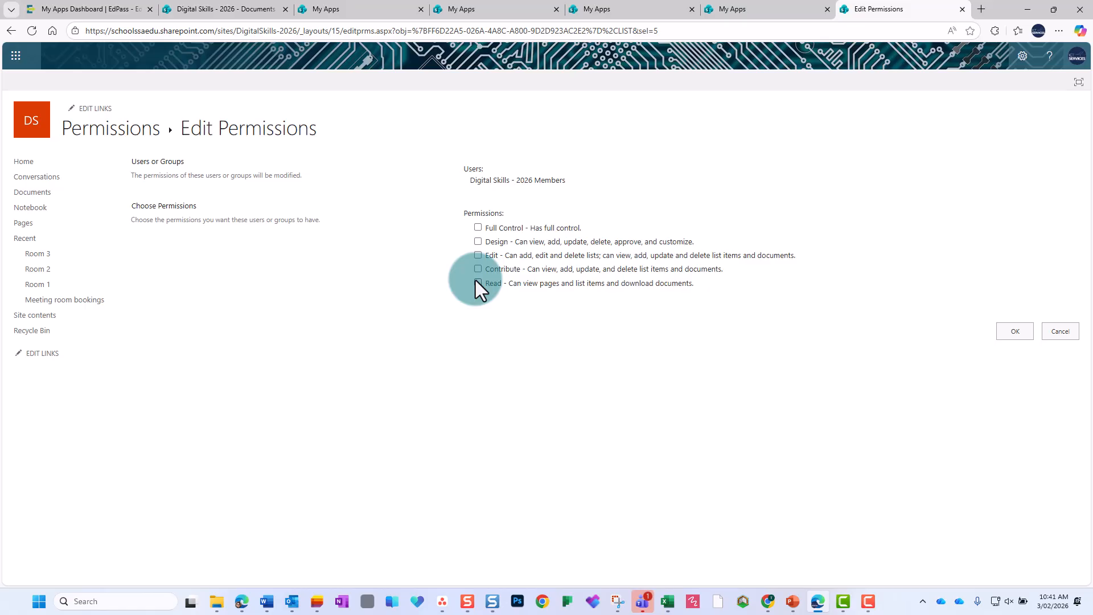
pyautogui.click(478, 283)
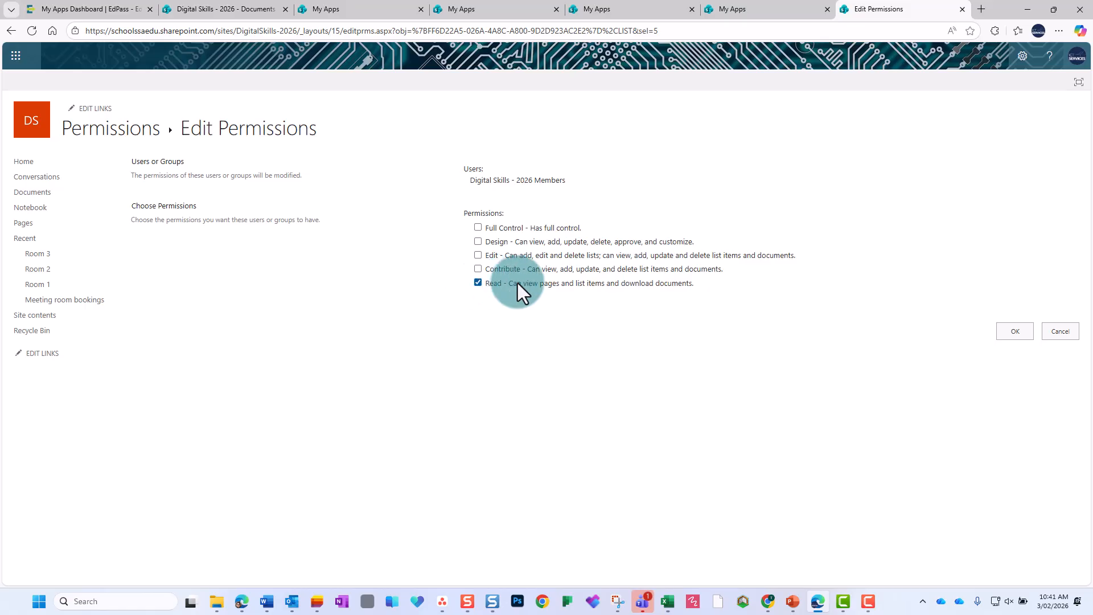
pyautogui.click(1015, 332)
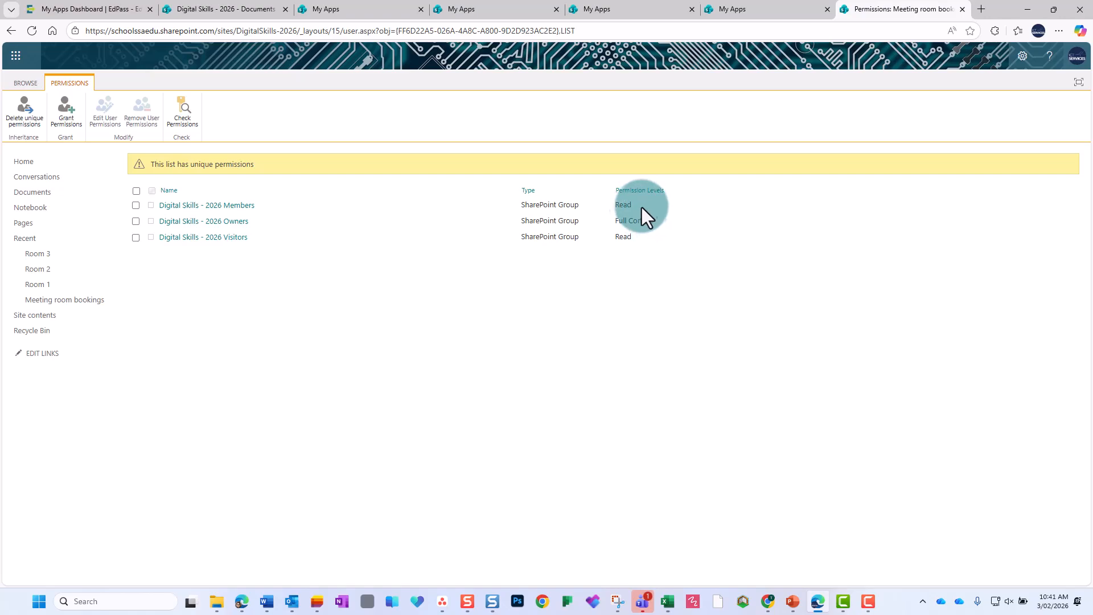
# Step: In the Room 1 calendar's advanced settings, limit create and edit access to items created by the user and save
pyautogui.click(45, 304)
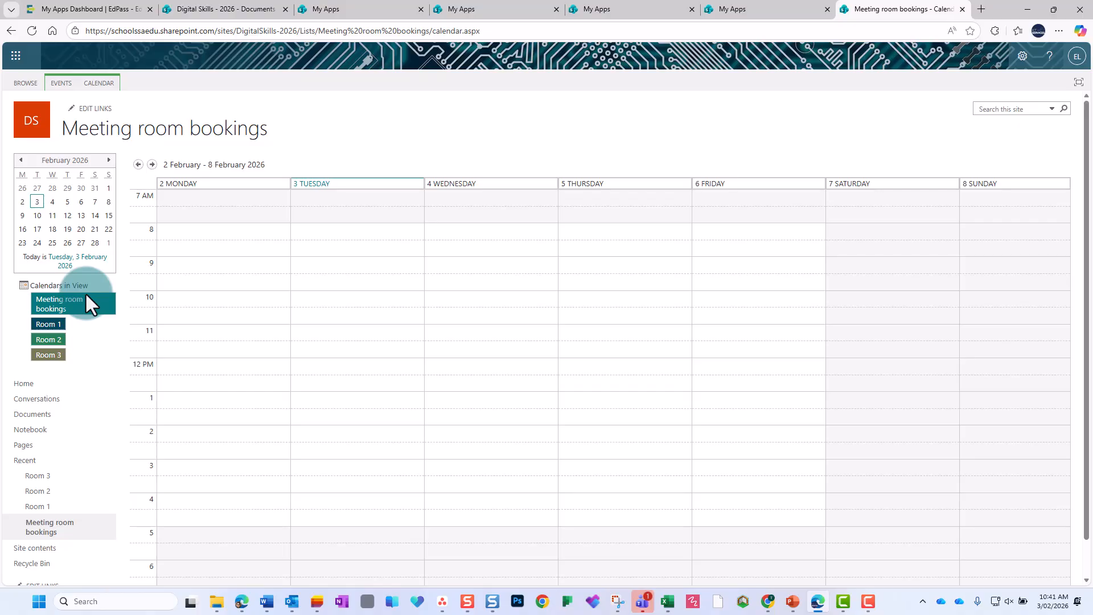
pyautogui.click(59, 329)
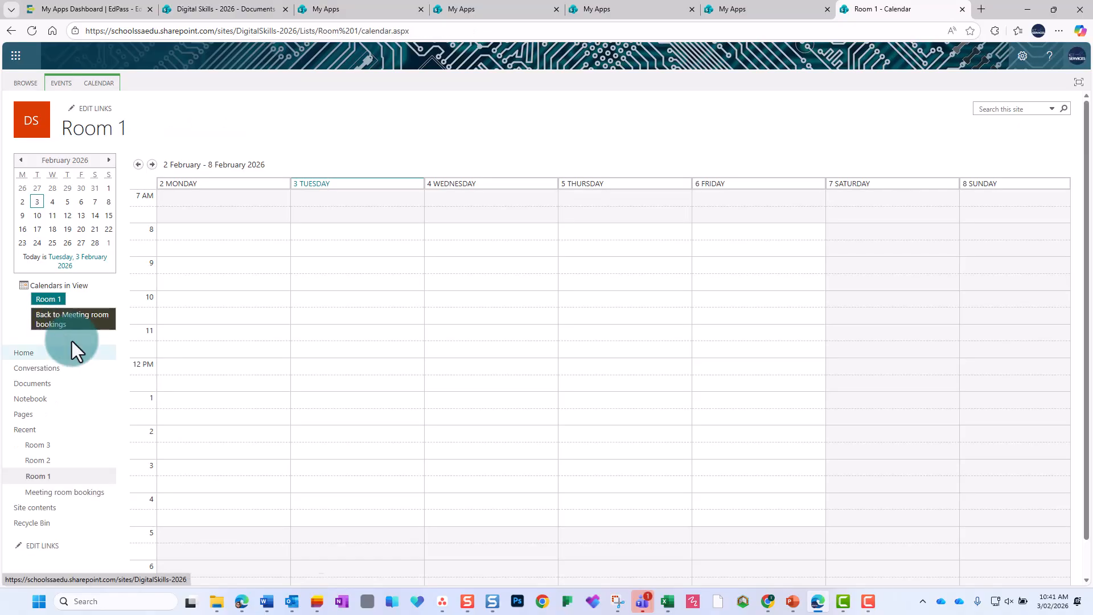
pyautogui.click(99, 82)
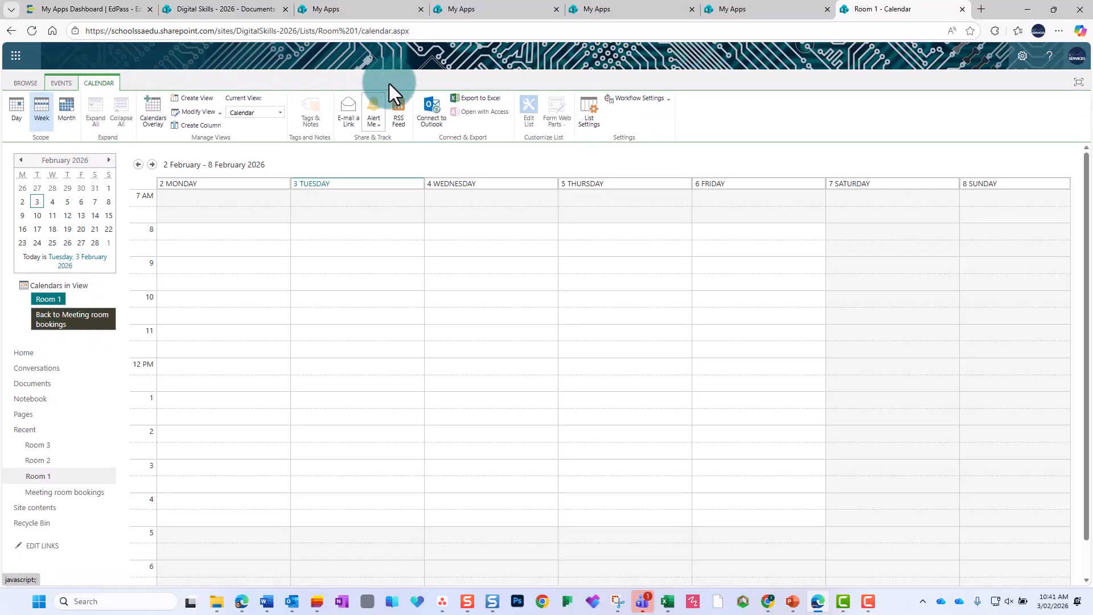
pyautogui.click(593, 112)
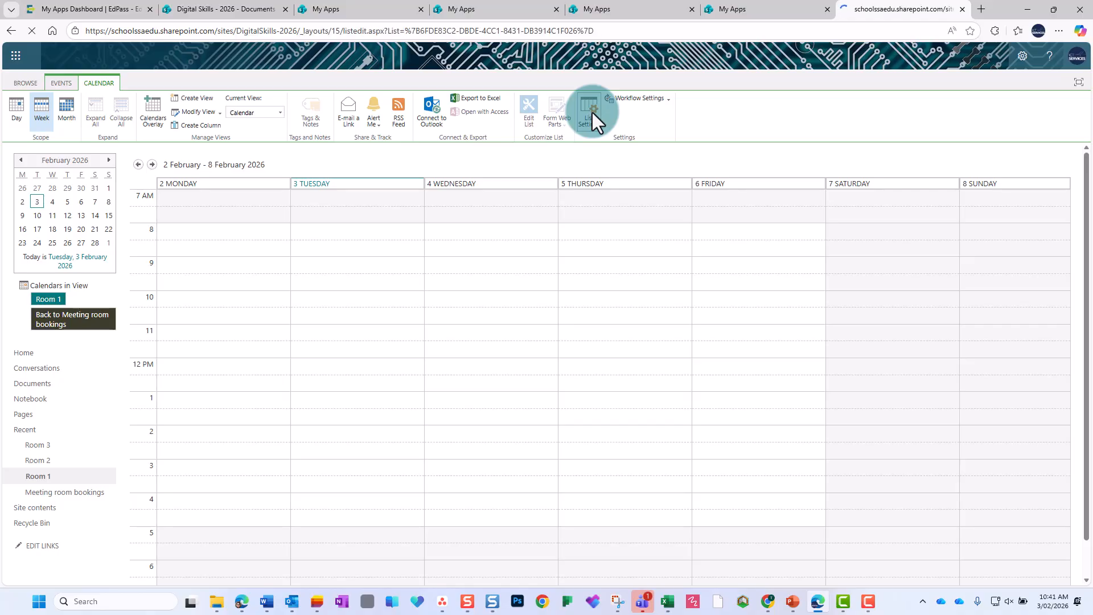
pyautogui.click(173, 275)
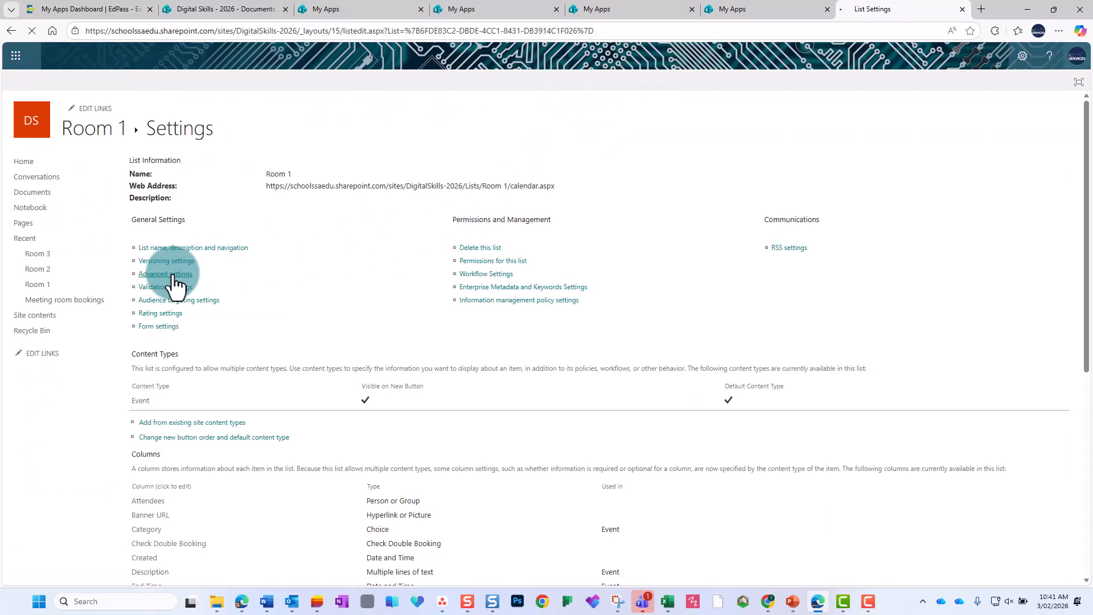
pyautogui.click(266, 335)
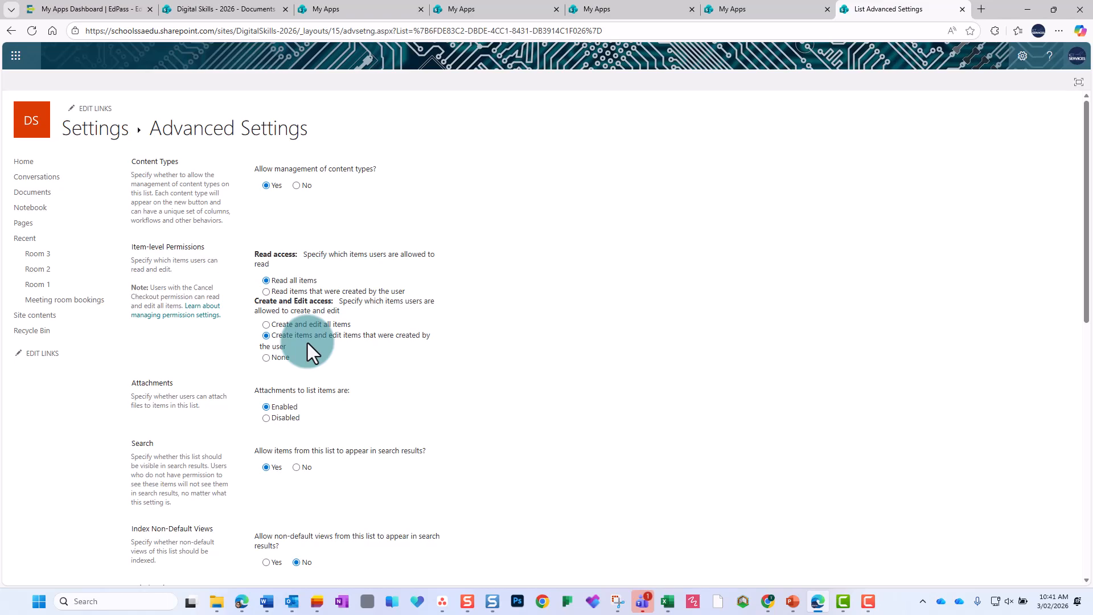
pyautogui.scroll(-10, 541, 374)
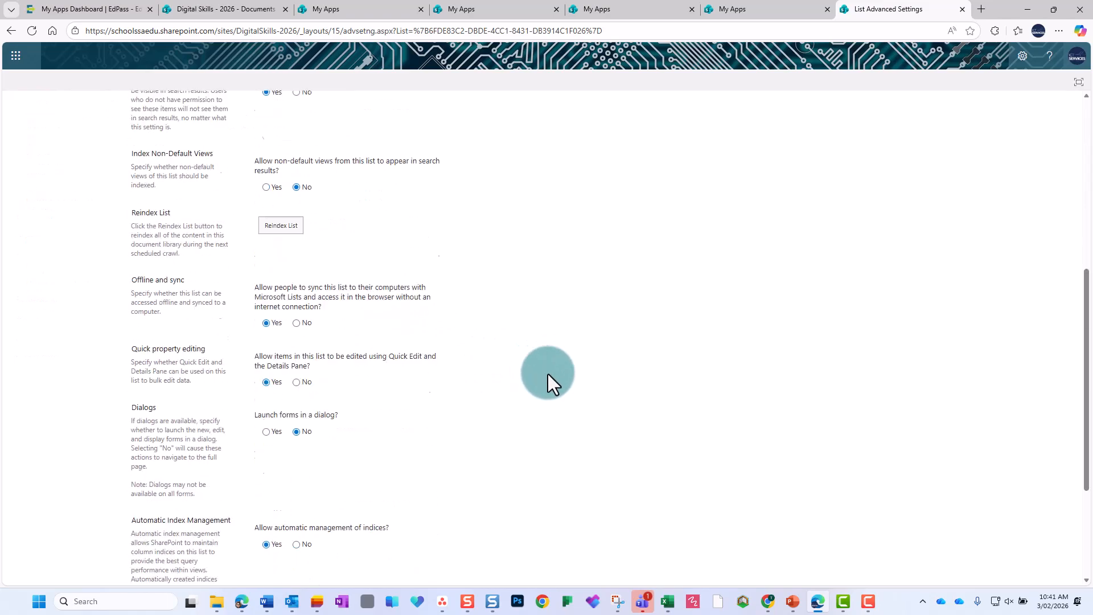
pyautogui.click(380, 532)
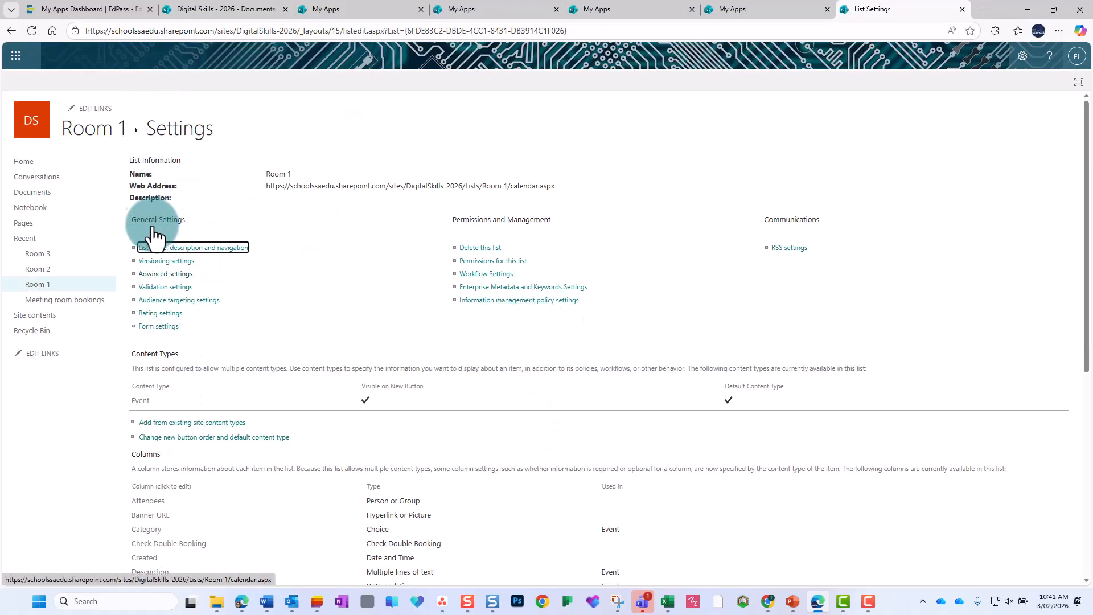
# Step: In the Room 2 calendar's advanced settings, limit create and edit access to items created by the user and save
pyautogui.click(51, 302)
pyautogui.click(53, 354)
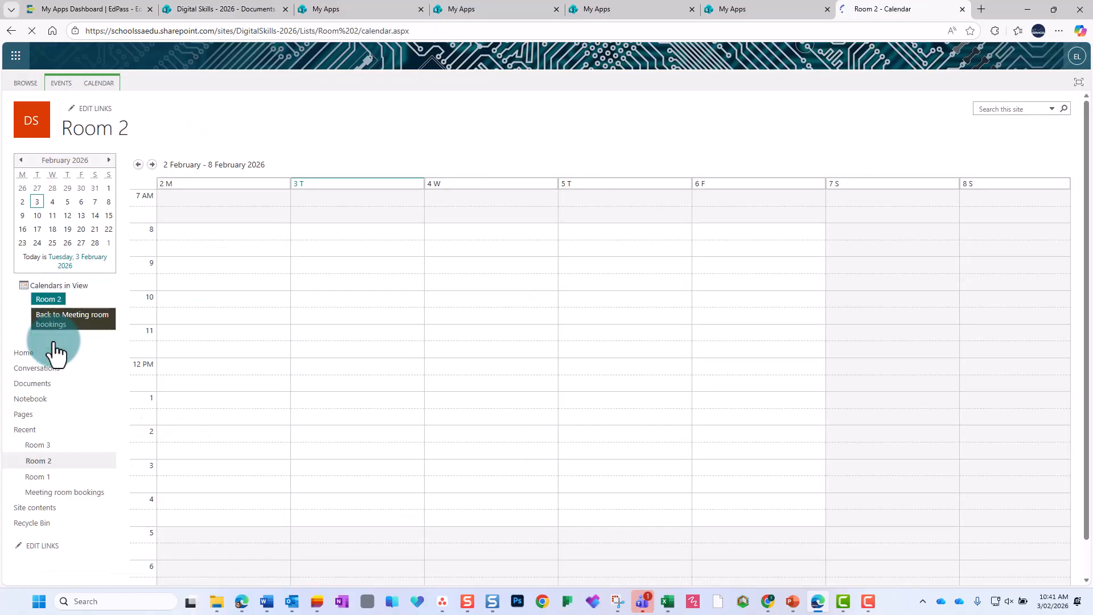
pyautogui.click(107, 77)
pyautogui.click(593, 111)
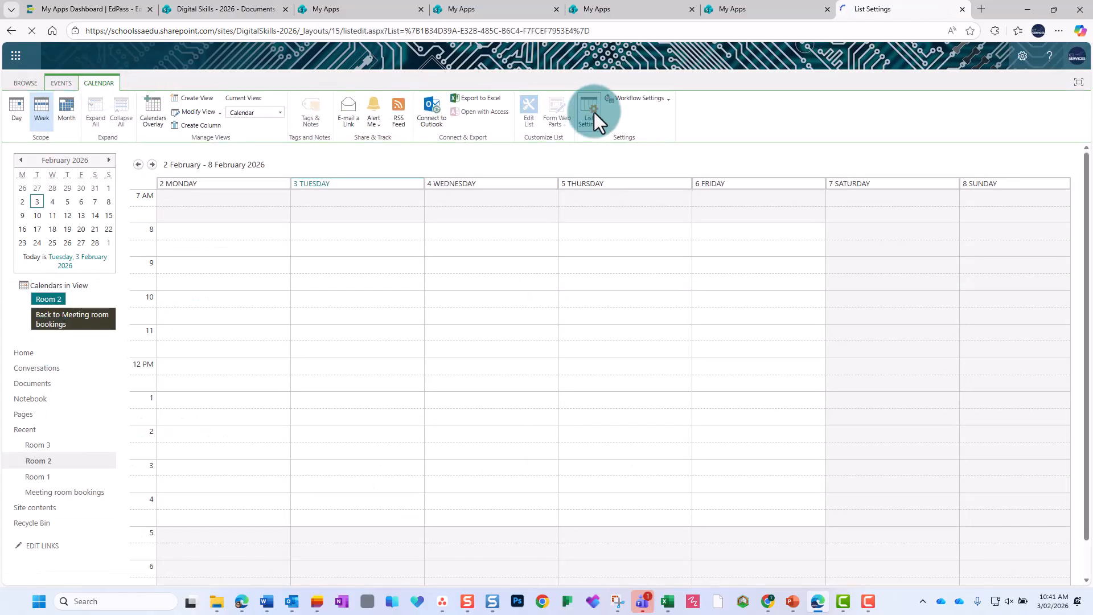
pyautogui.click(165, 274)
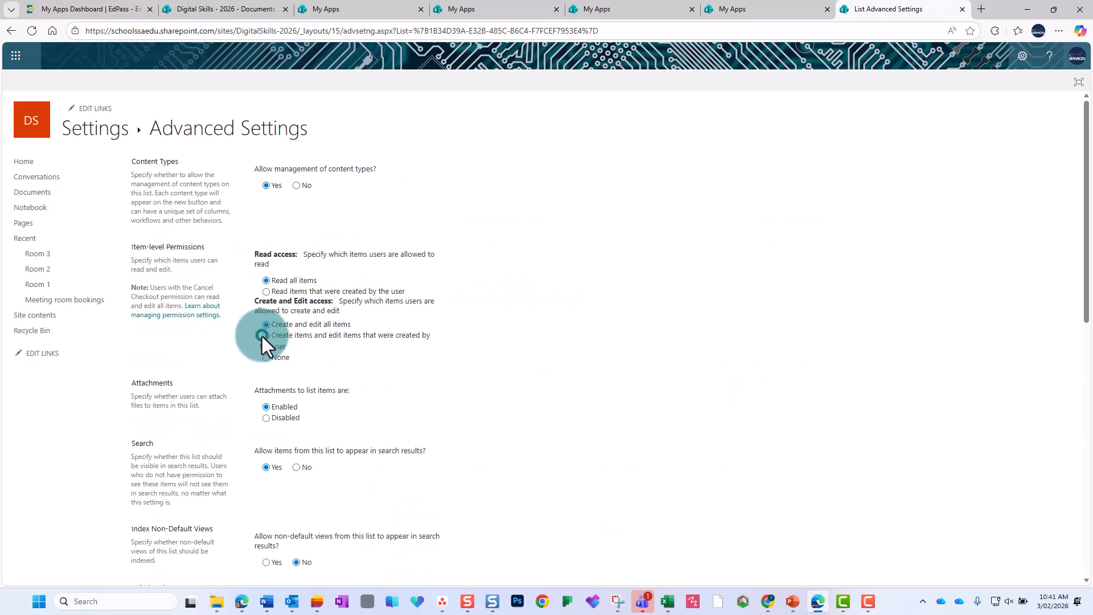
pyautogui.scroll(-4, 457, 368)
pyautogui.scroll(-6, 457, 368)
pyautogui.click(383, 532)
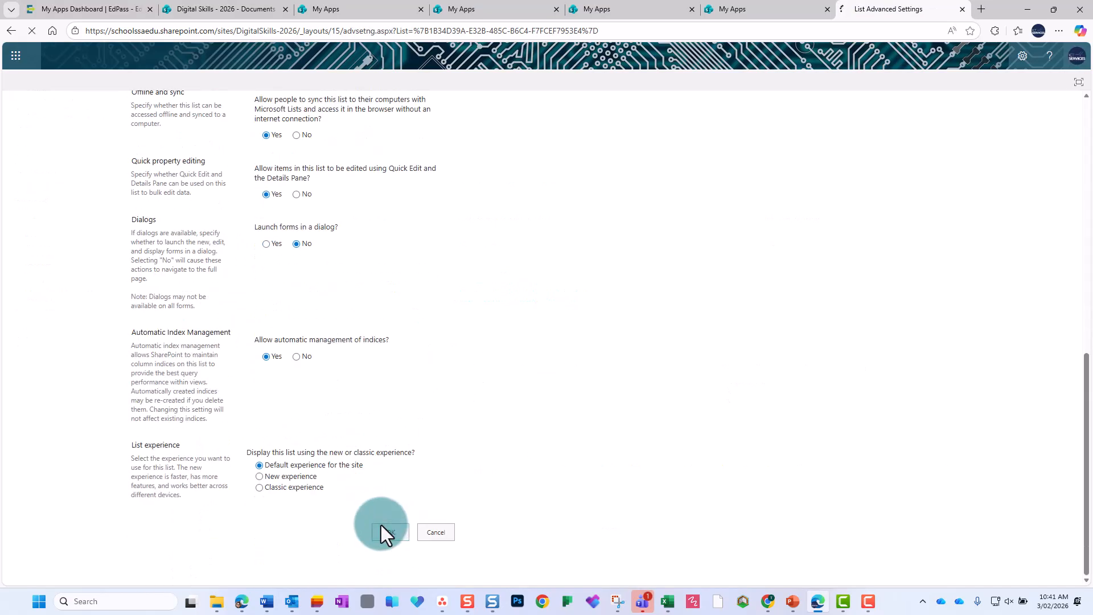
# Step: In the Room 3 calendar's advanced settings, limit create and edit access to items created by the user and save
pyautogui.click(57, 299)
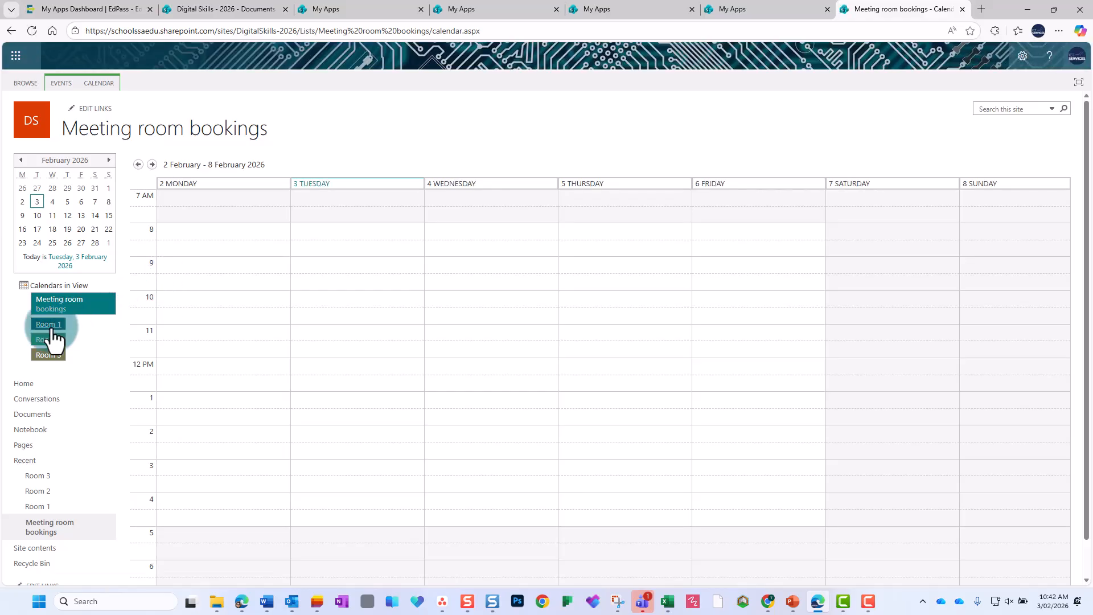
pyautogui.click(75, 324)
pyautogui.click(99, 83)
pyautogui.click(589, 115)
pyautogui.click(165, 274)
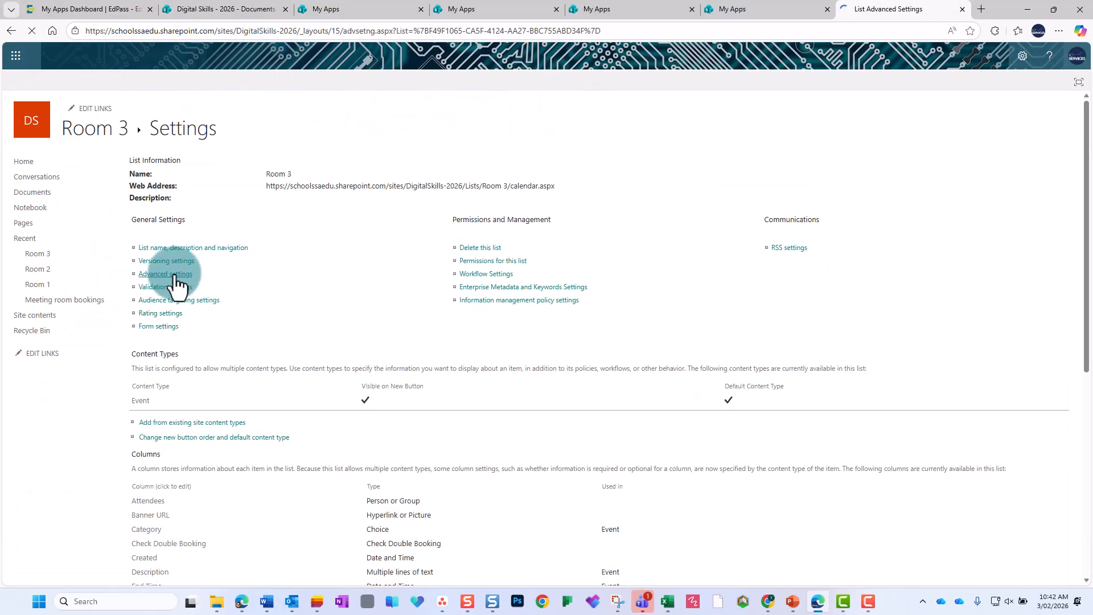
pyautogui.scroll(-10, 368, 375)
pyautogui.scroll(7, 367, 374)
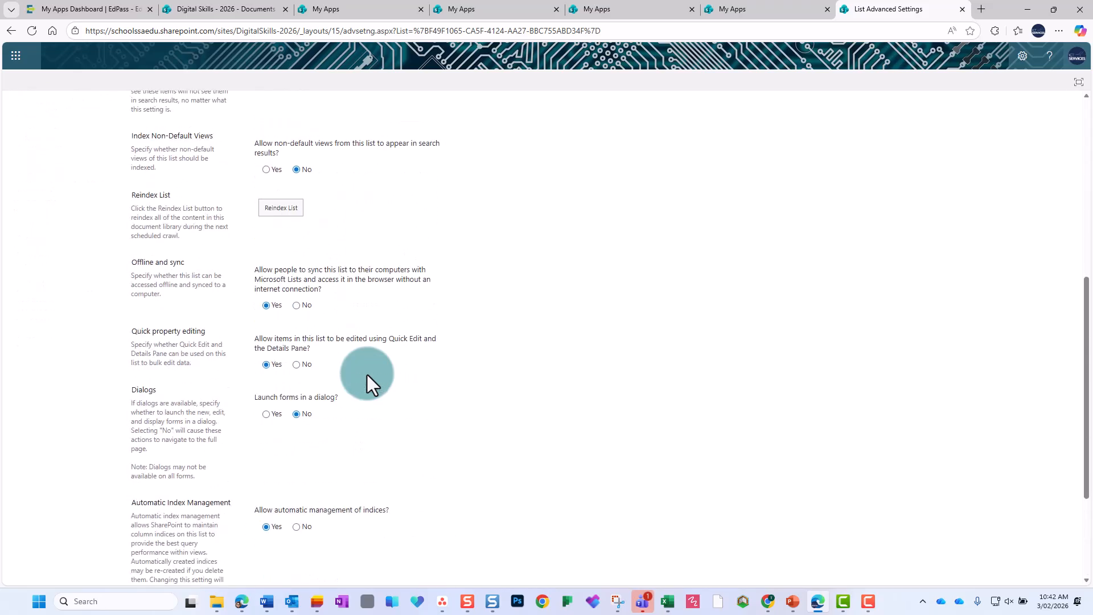
pyautogui.scroll(-8, 408, 342)
pyautogui.click(389, 532)
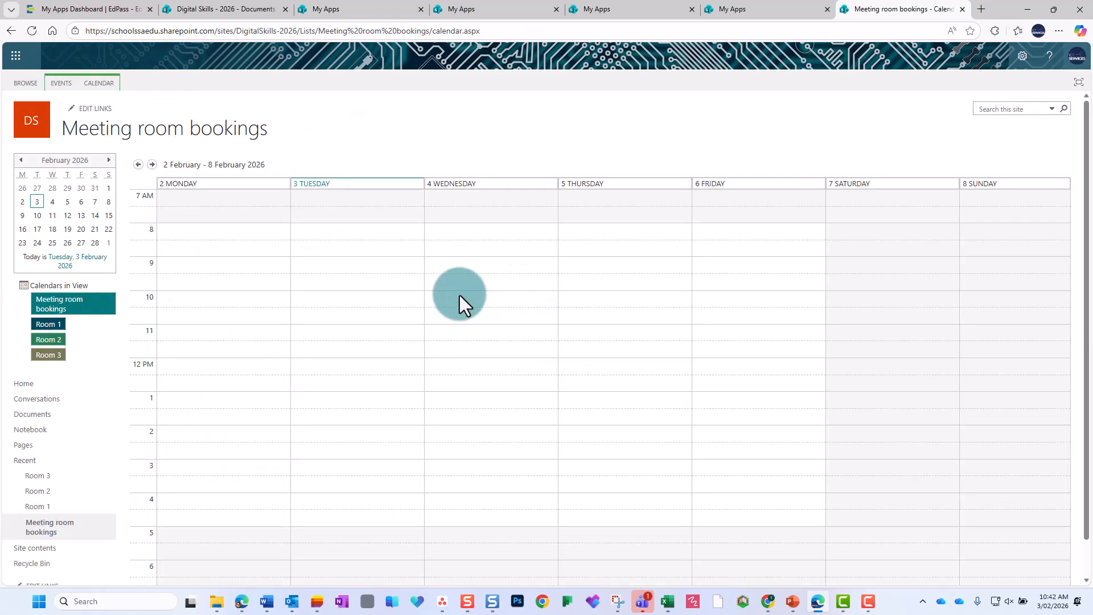
# Step: Copy the Meeting room bookings calendar's web address and switch to the General channel of the Digital Skills - 2026 team in Microsoft Teams
pyautogui.click(487, 31)
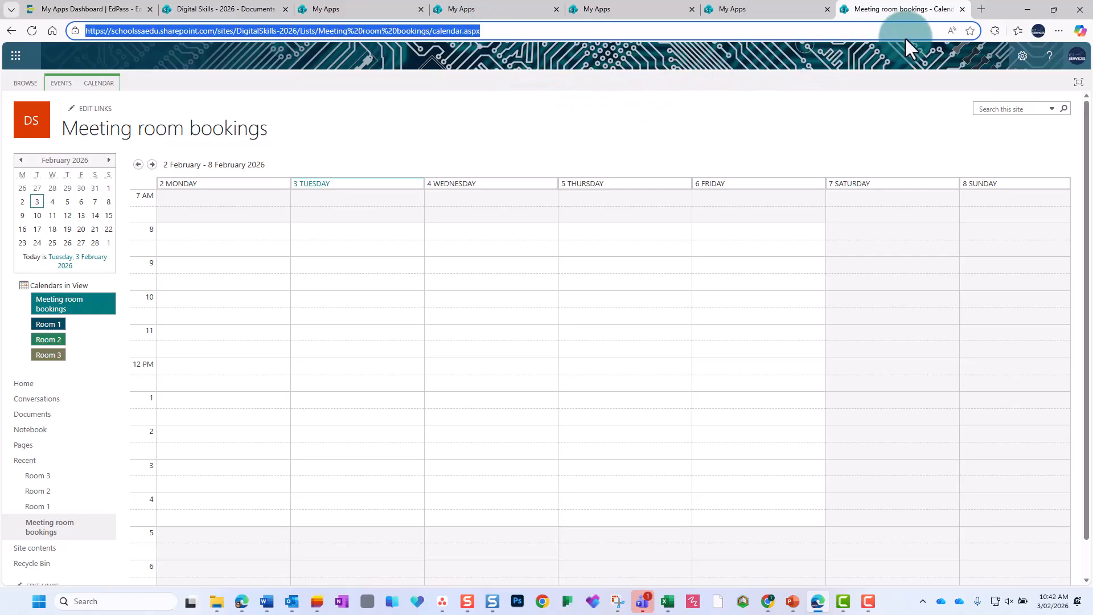
pyautogui.click(1026, 12)
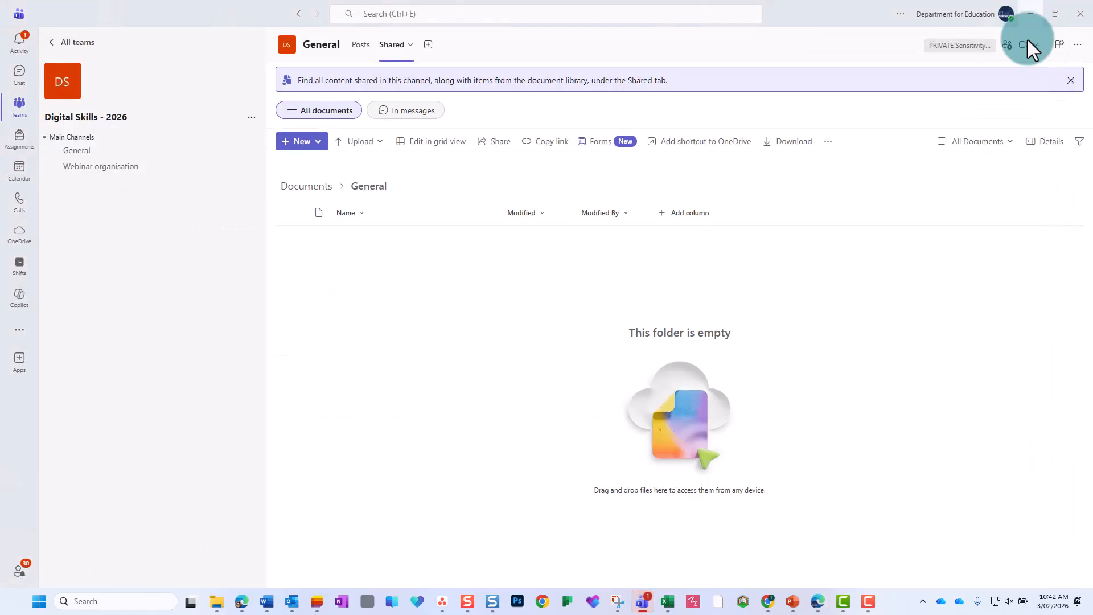
pyautogui.click(111, 156)
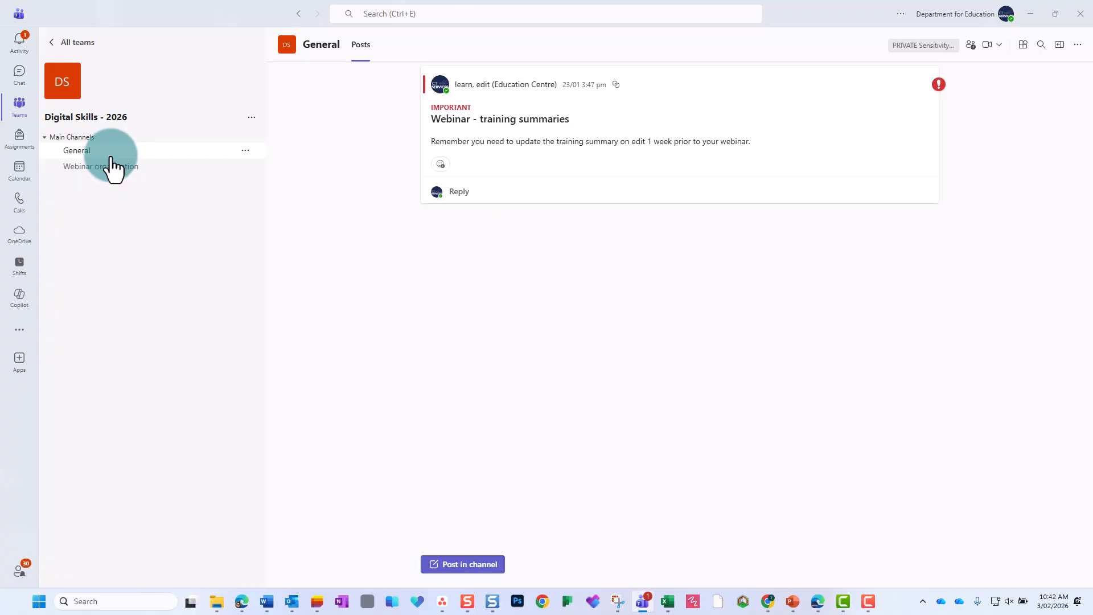
# Step: Add a Website tab named "Meeting Rooms" with the copied calendar URL to the General channel, without posting about it to the channel
pyautogui.click(420, 47)
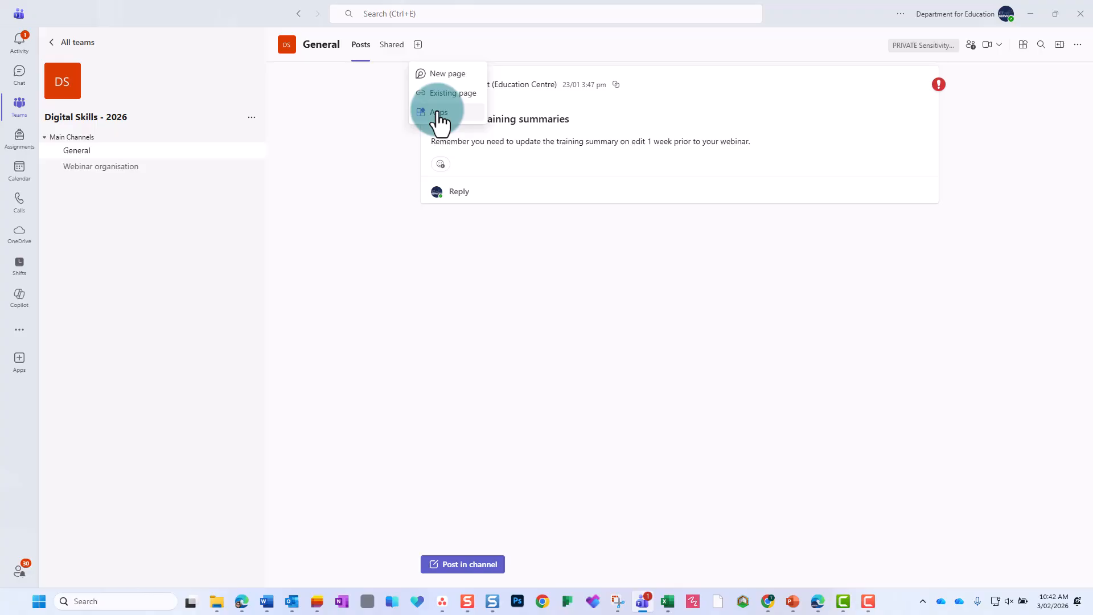
pyautogui.click(439, 113)
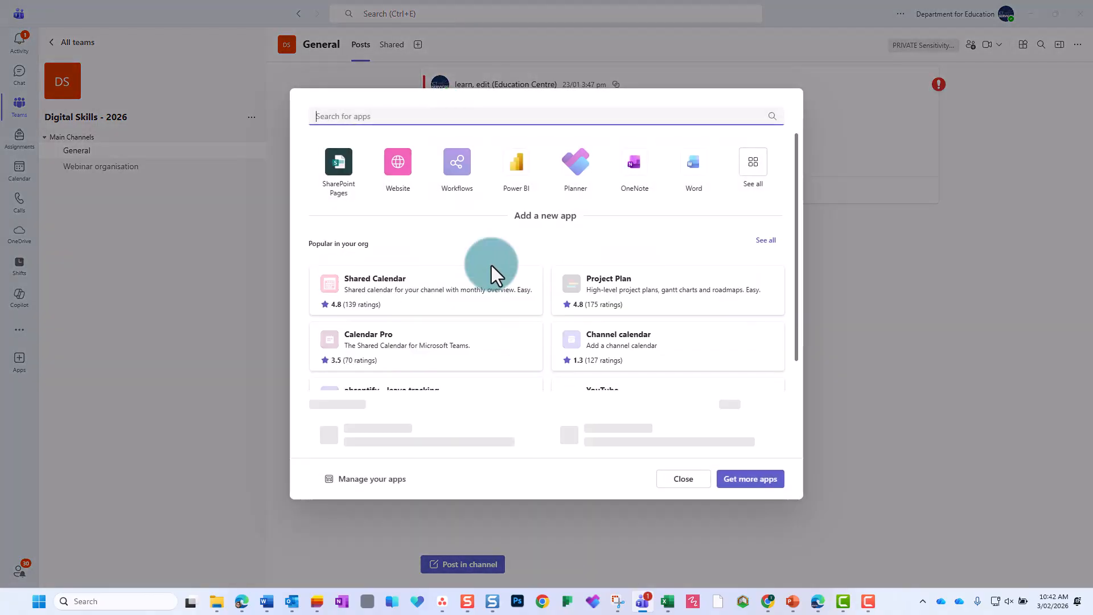
pyautogui.click(398, 166)
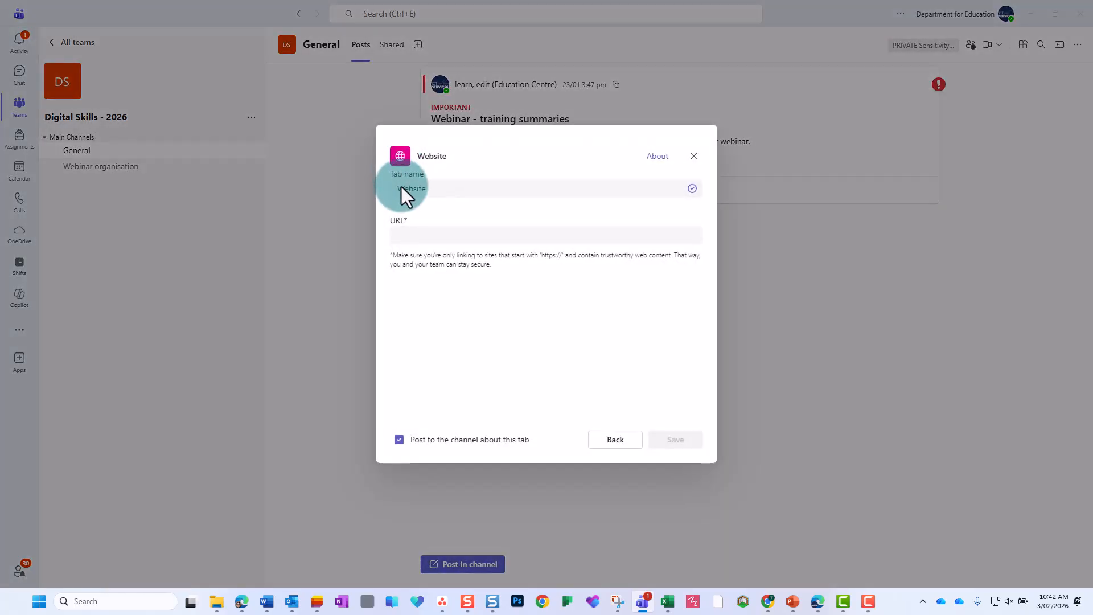
pyautogui.click(424, 234)
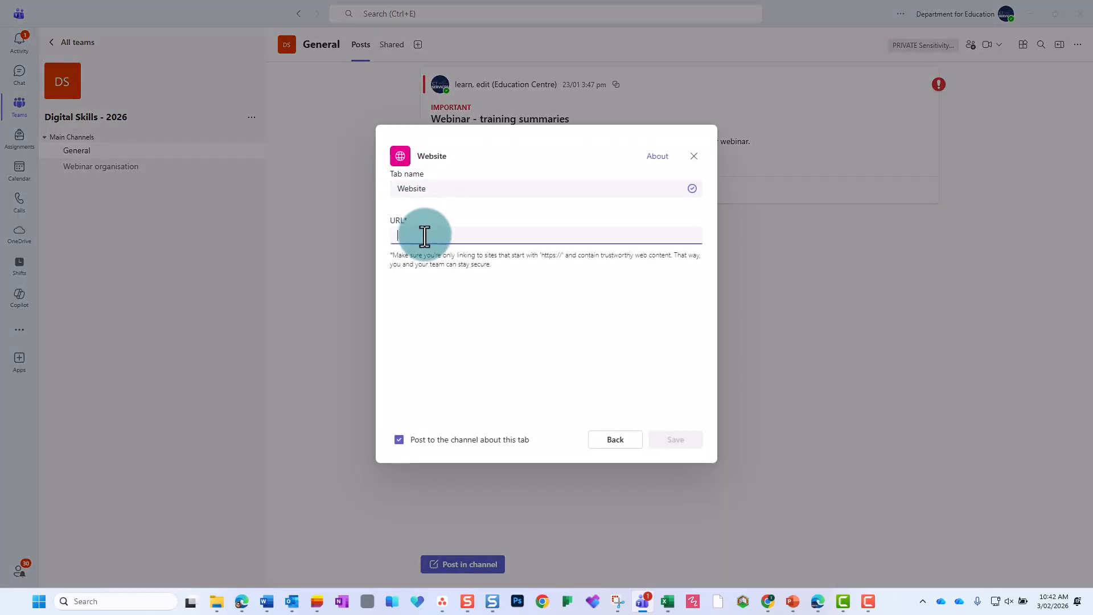
pyautogui.hotkey('ctrl', 'v')
pyautogui.doubleClick(448, 188)
pyautogui.write('Meeting Room')
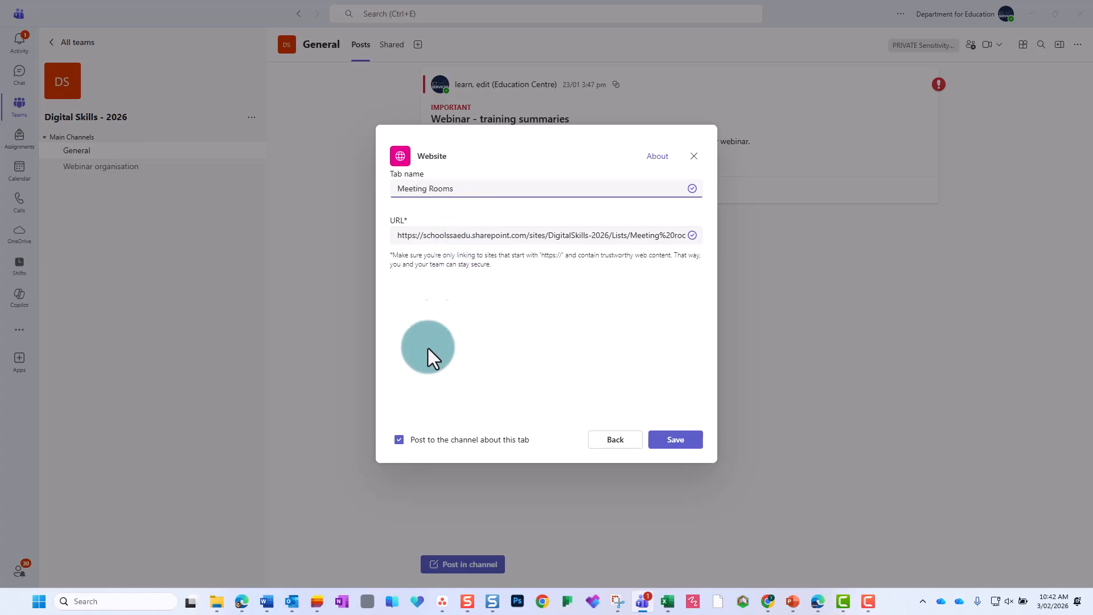
pyautogui.click(394, 440)
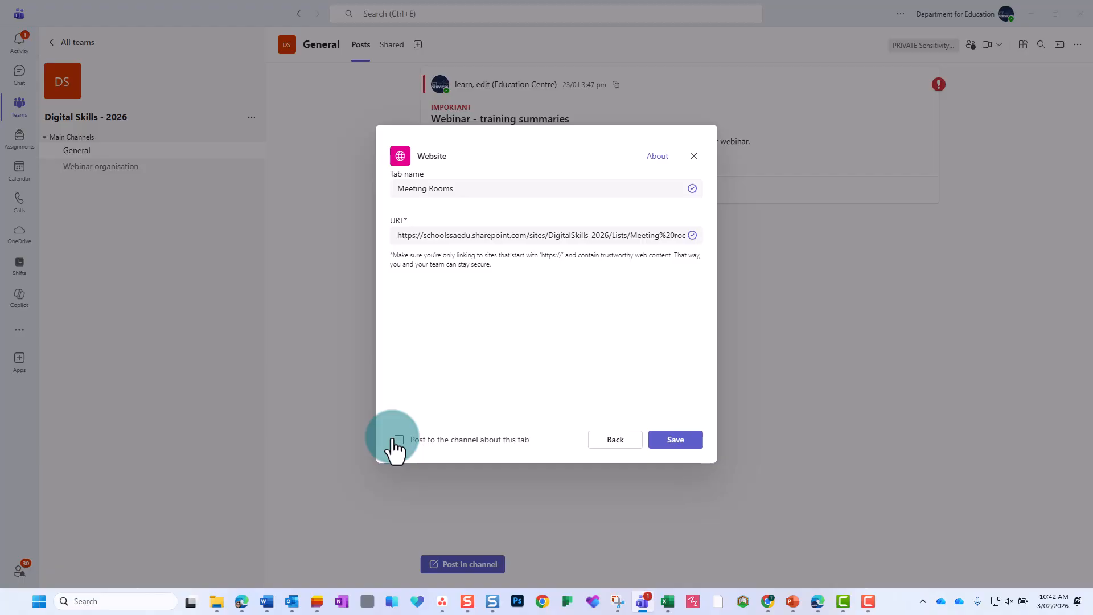
pyautogui.click(683, 442)
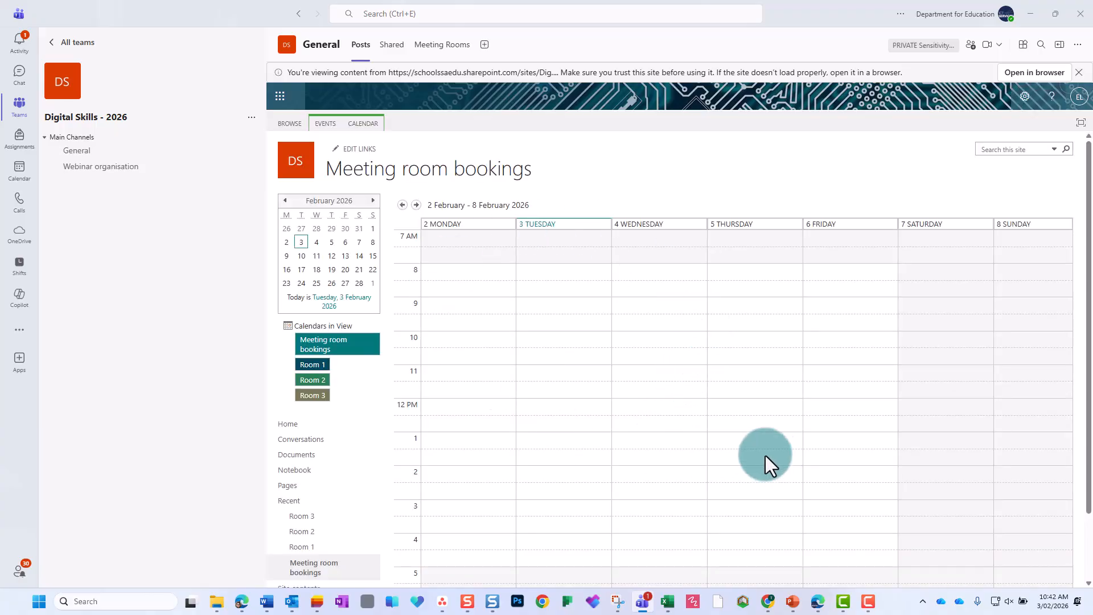
# Step: Book Room 1 on Monday 2/02/2026 from 10 to 11 AM with the title "Edit Learn - webinar meeting" and save it
pyautogui.click(326, 365)
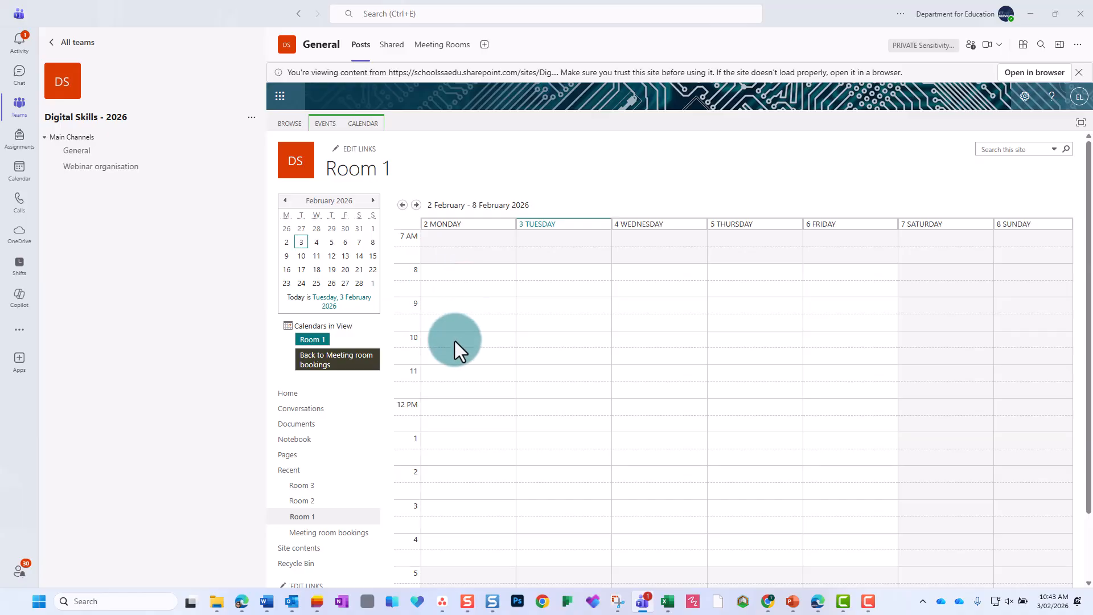
pyautogui.click(495, 357)
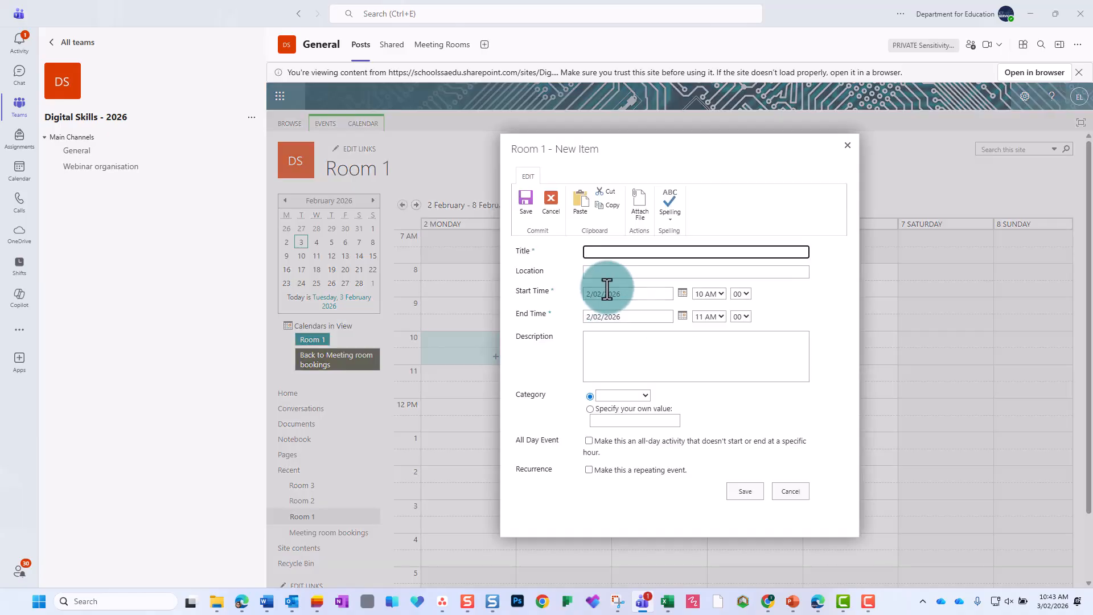
pyautogui.write('Edit Learn - webinar meeting')
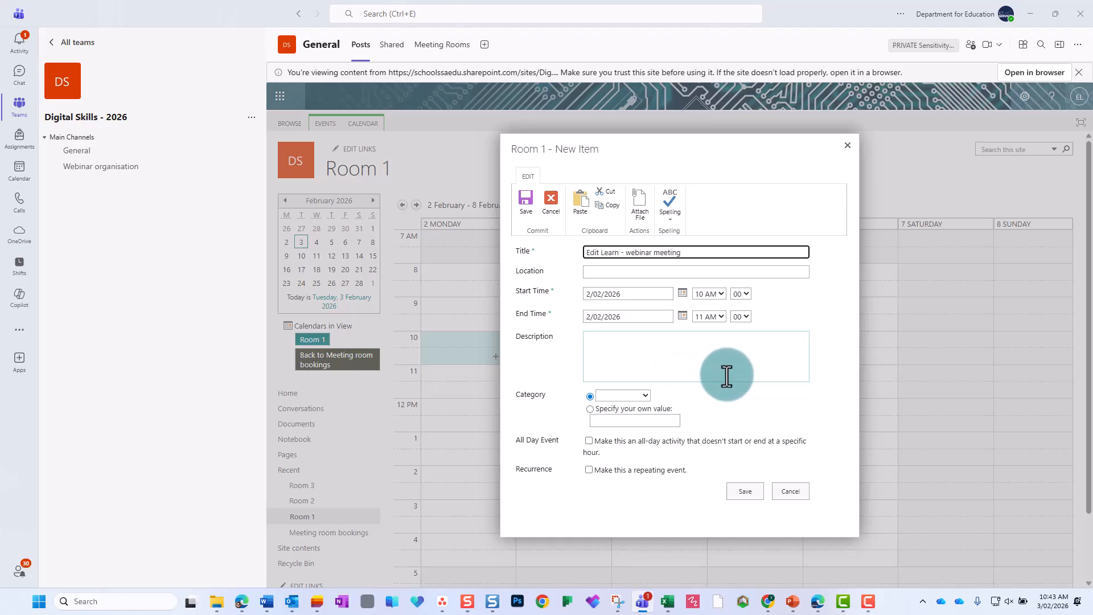
pyautogui.click(745, 491)
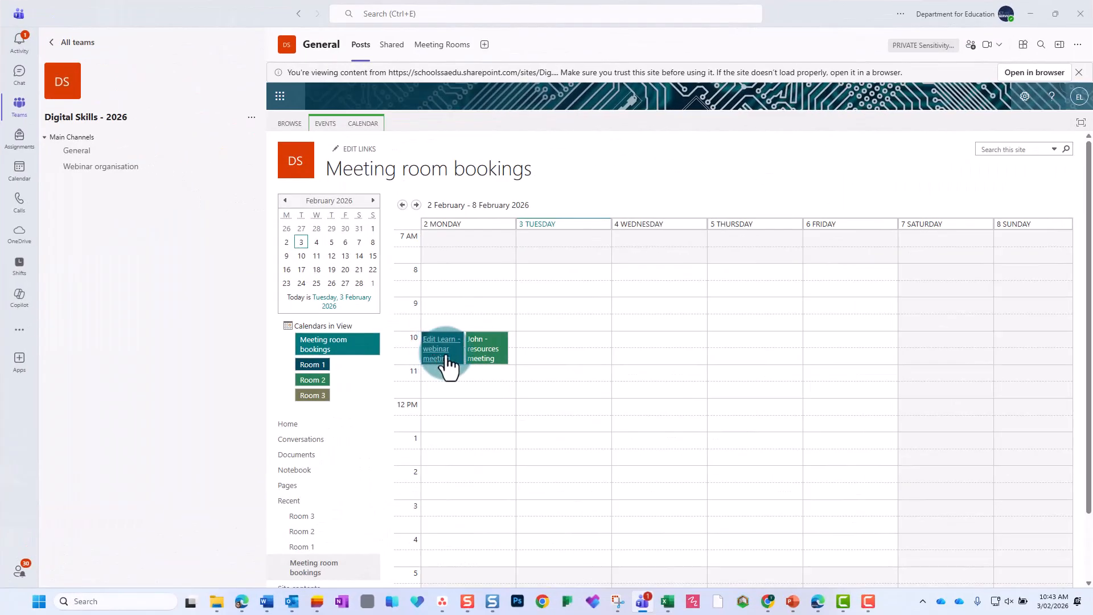